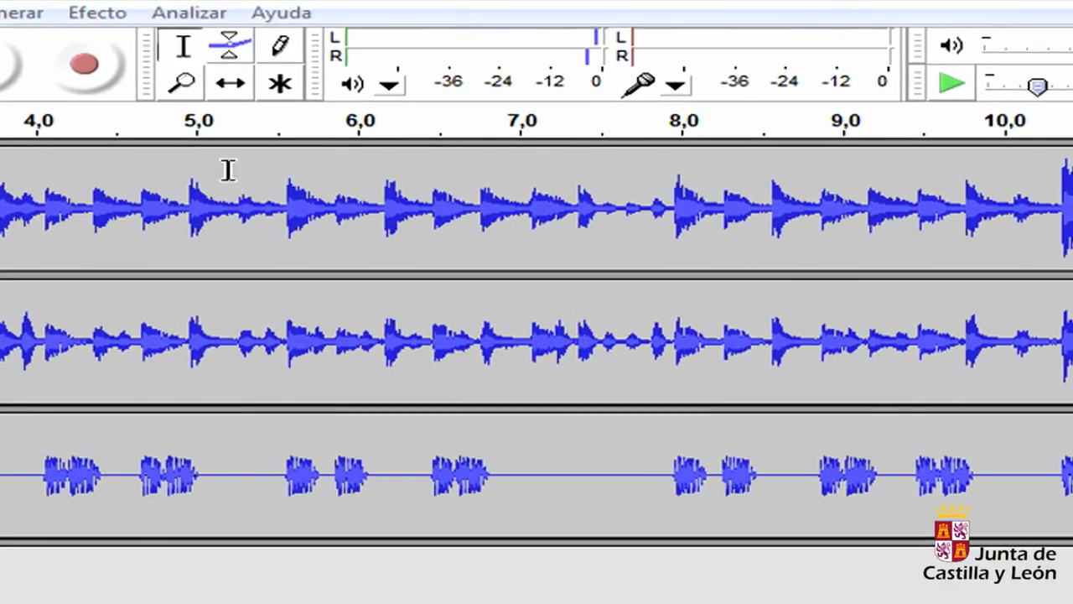
# - Place the cursor at several points along the Loop track and select its audio from about 3.9 to 6.7 s
pyautogui.click(248, 216)
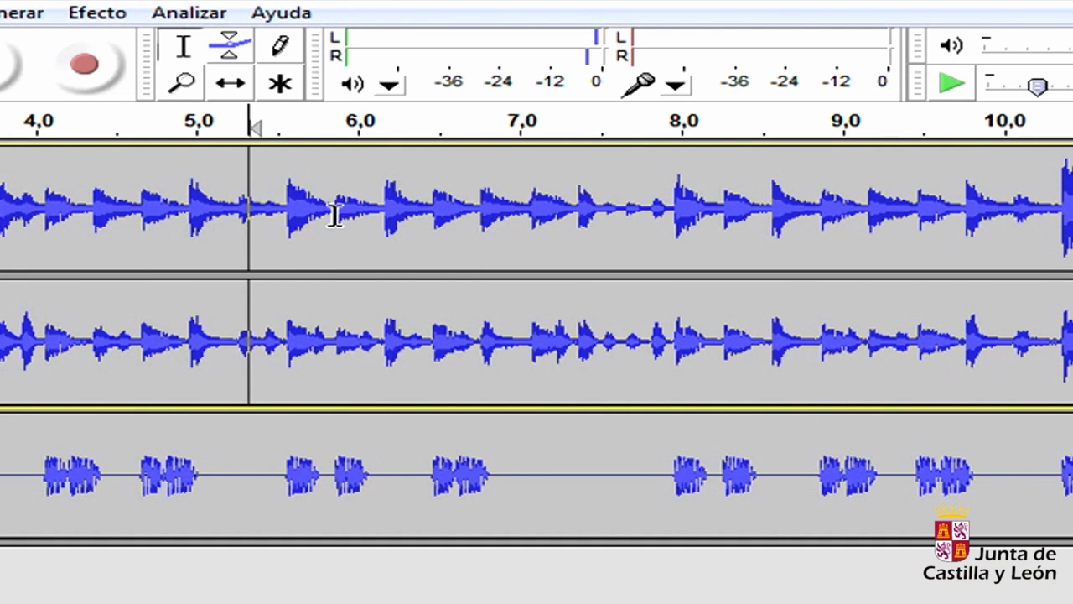
pyautogui.click(462, 211)
pyautogui.click(658, 210)
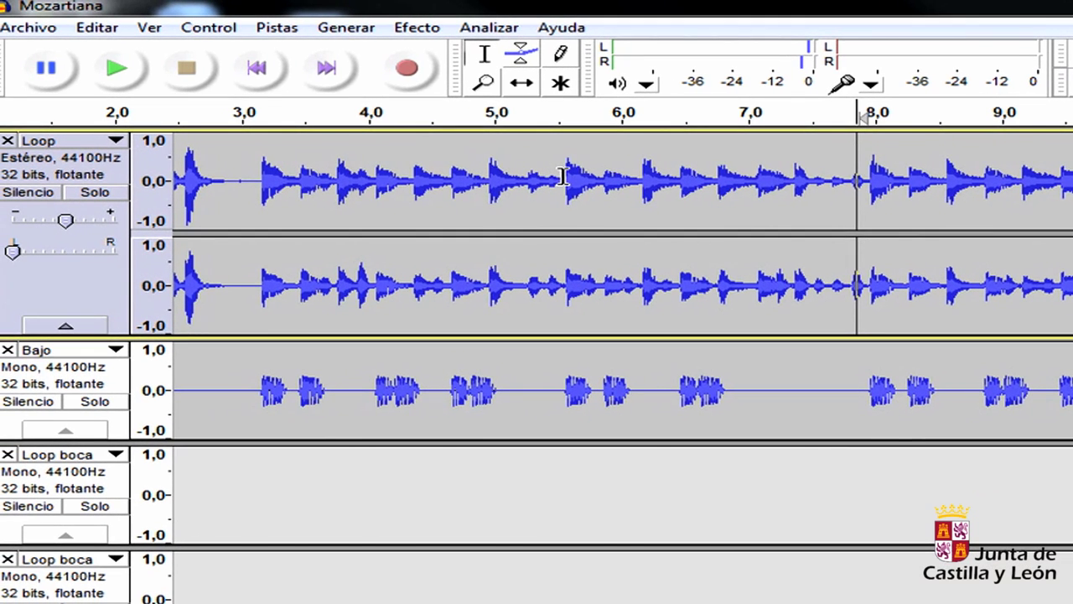
pyautogui.click(490, 189)
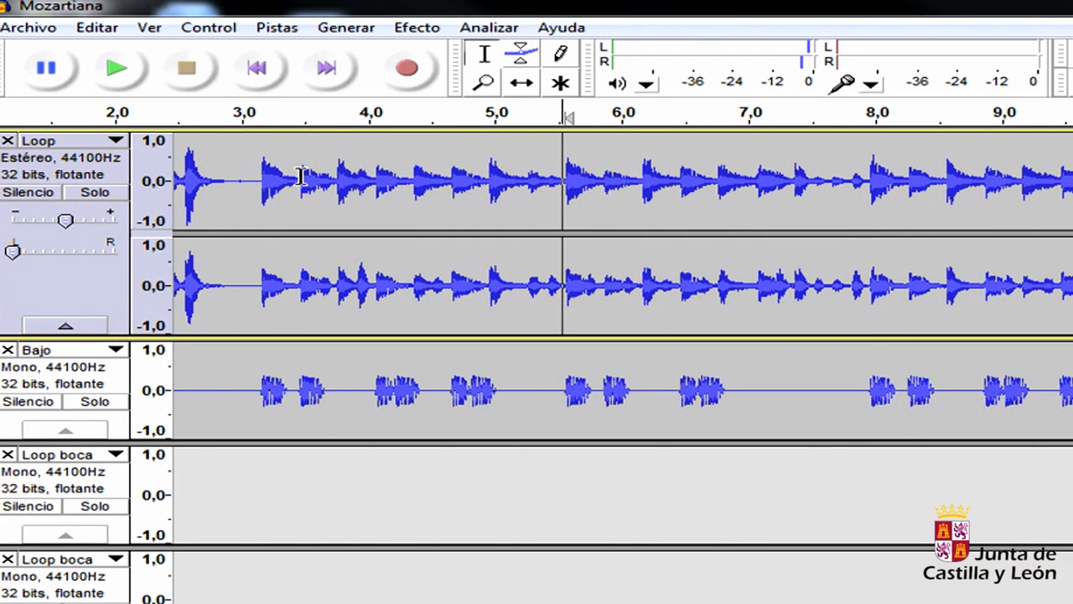
pyautogui.click(261, 176)
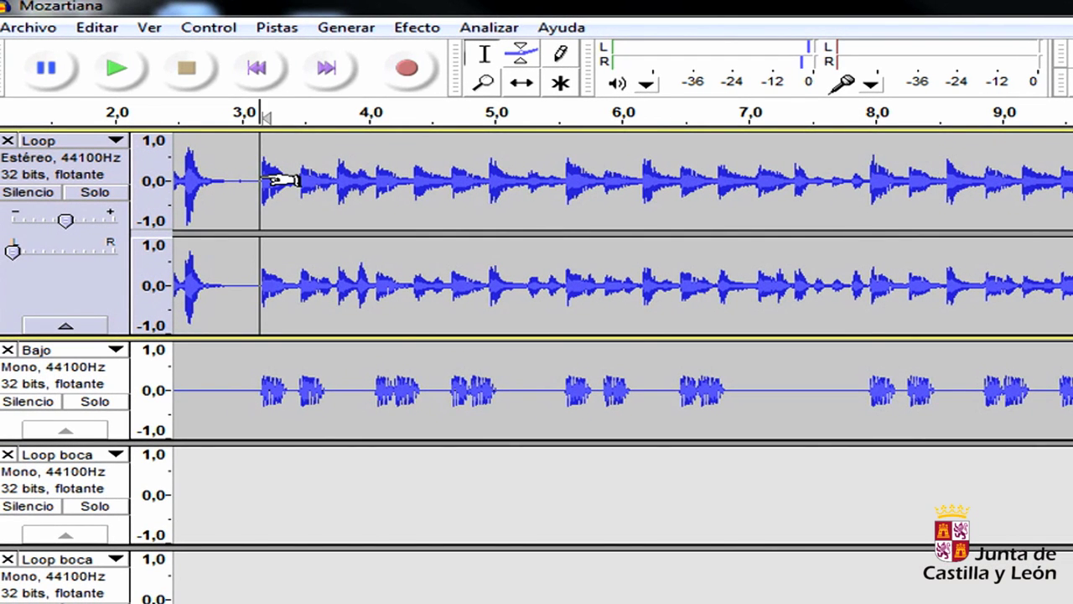
pyautogui.click(361, 175)
pyautogui.moveTo(361, 174); pyautogui.dragTo(639, 190)
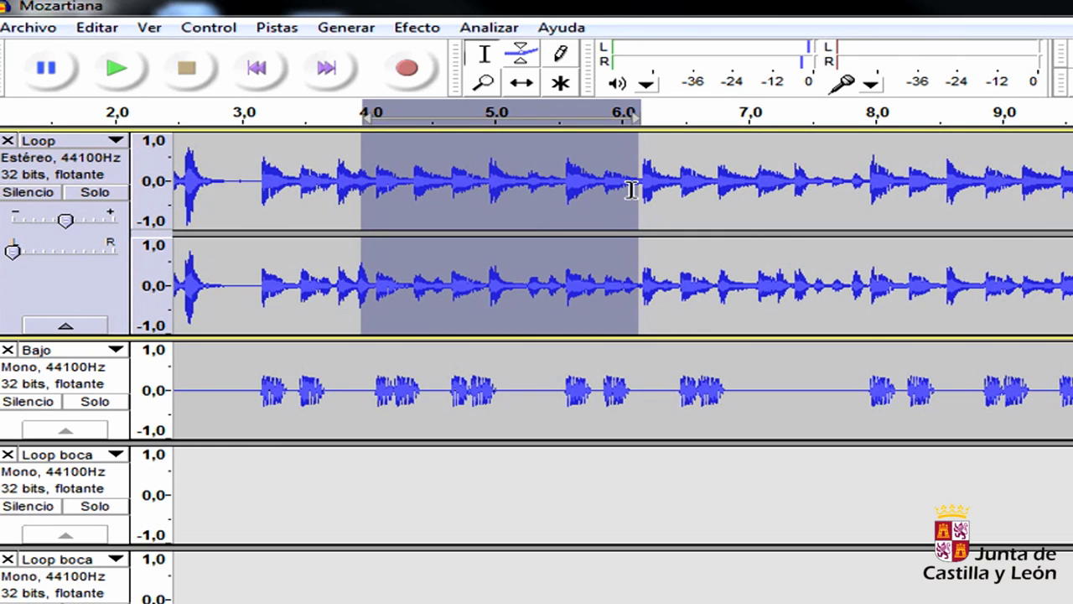
pyautogui.moveTo(616, 194); pyautogui.dragTo(688, 198)
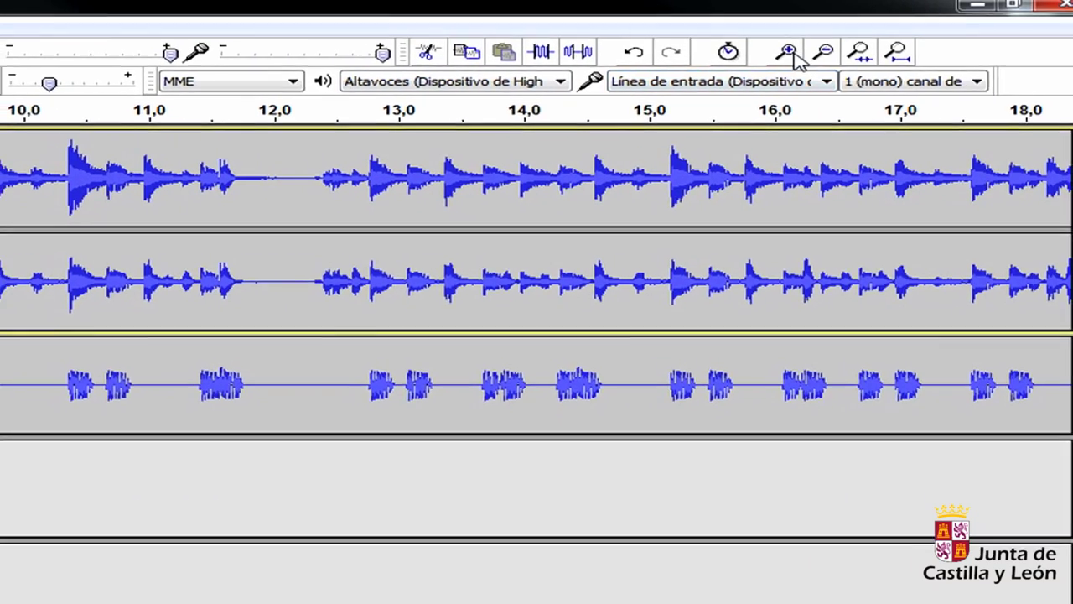
# - Enlarge and reduce the timeline view, and fit the entire project in the window
pyautogui.click(788, 52)
pyautogui.click(788, 52)
pyautogui.click(823, 52)
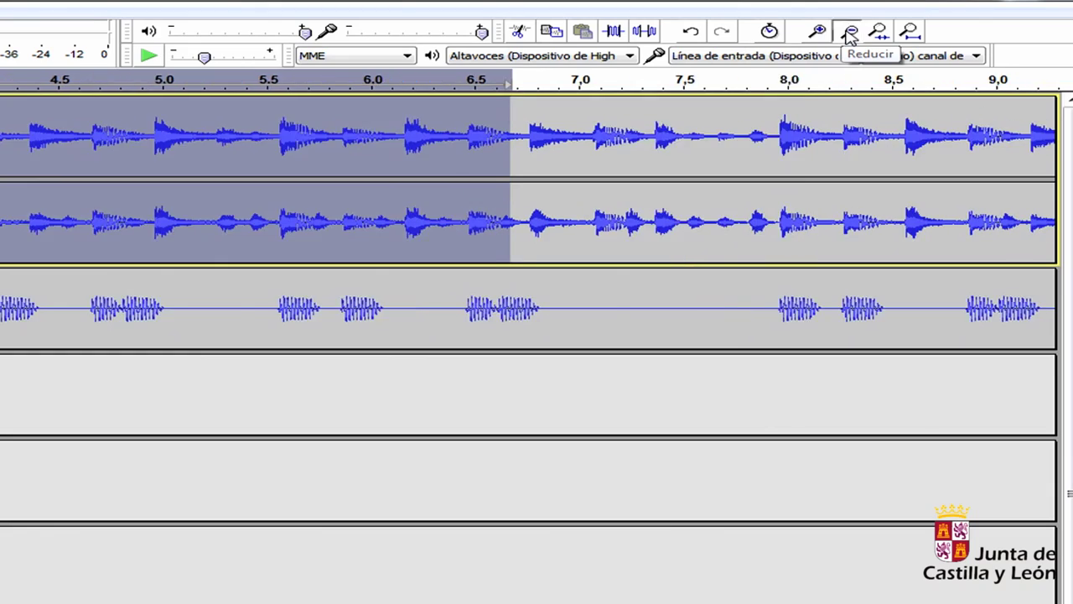
pyautogui.click(849, 32)
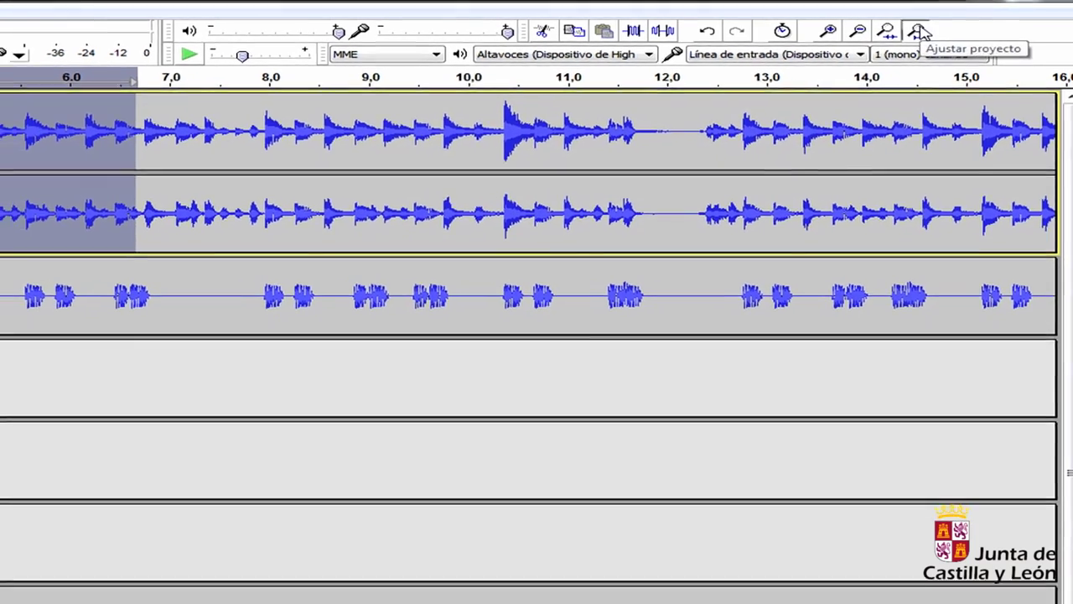
pyautogui.click(910, 30)
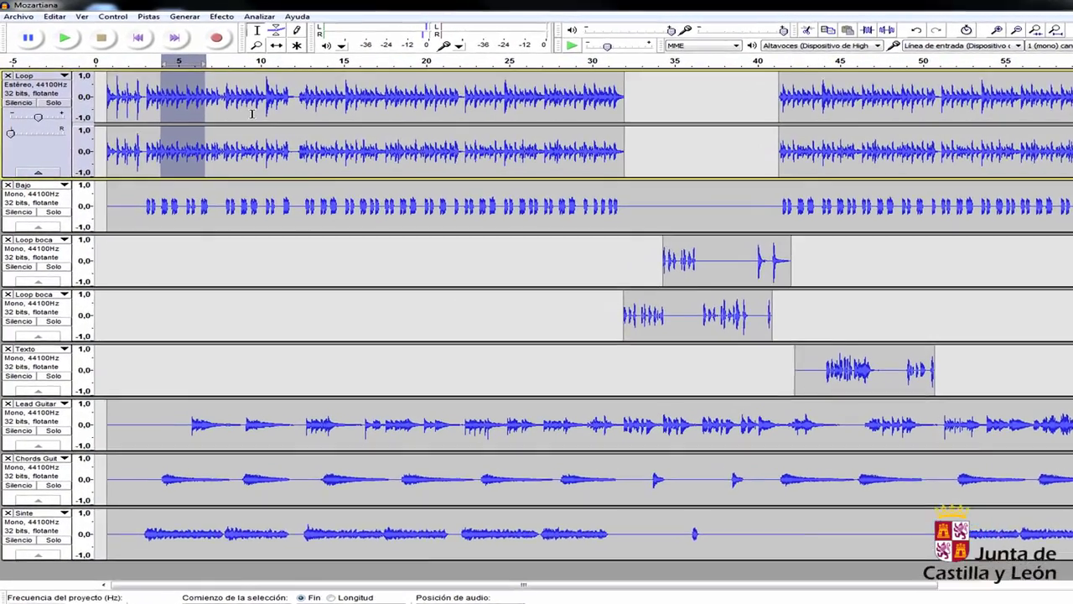
# - Select the whole first clip of the Loop track and shift it about 2 s later with the Time Shift tool
pyautogui.click(233, 107)
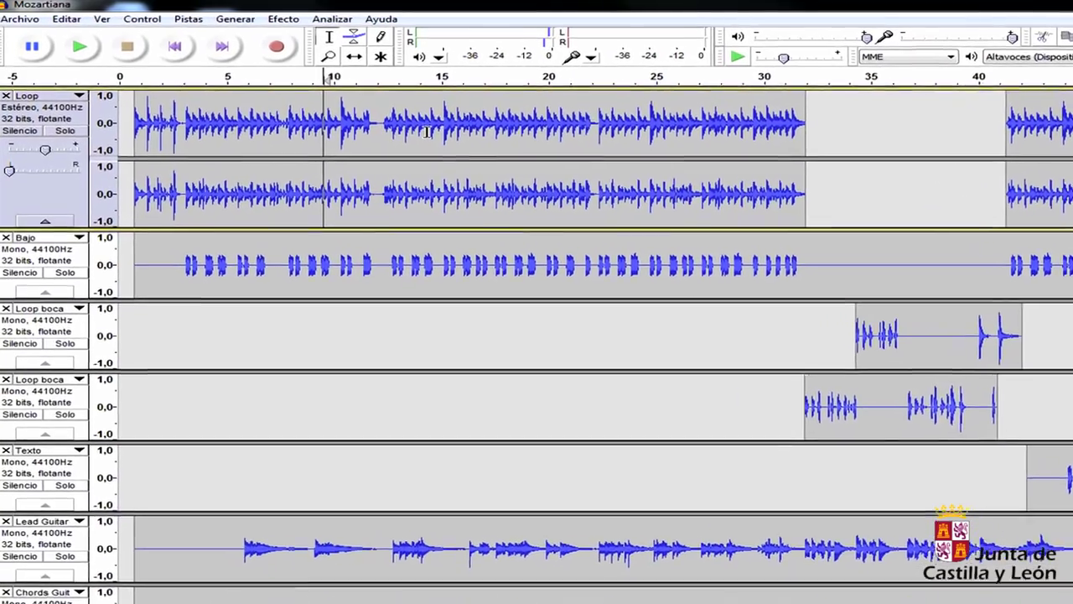
pyautogui.click(349, 109)
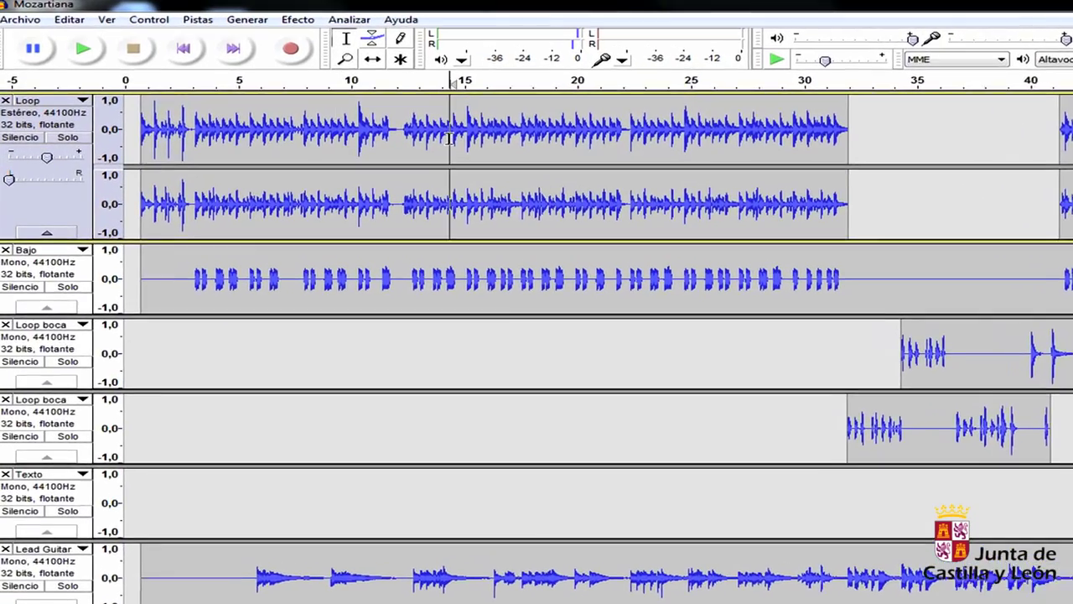
pyautogui.doubleClick(450, 138)
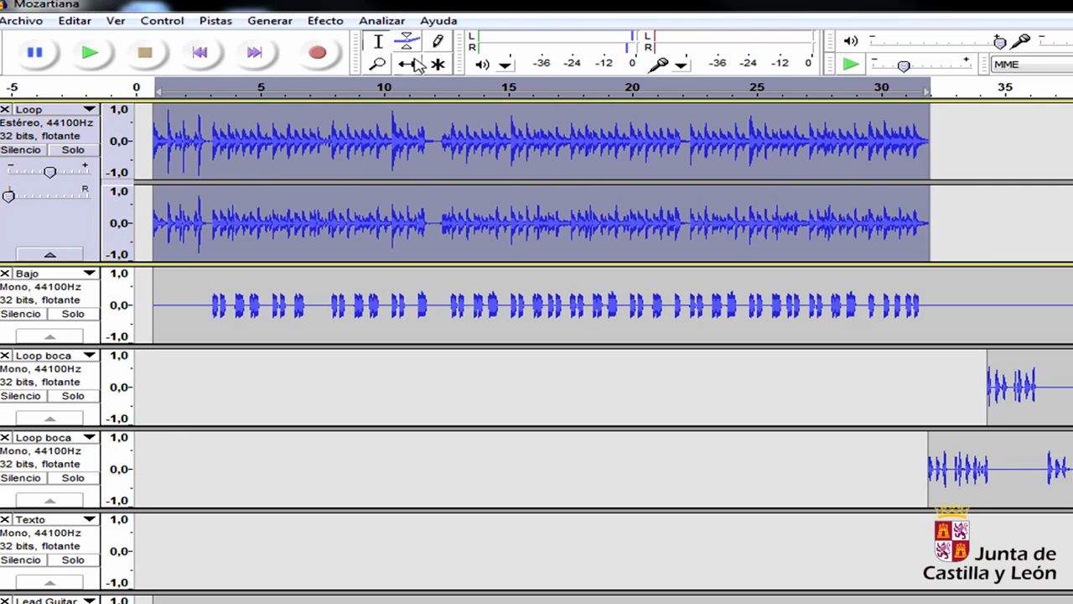
pyautogui.moveTo(435, 132); pyautogui.dragTo(498, 150)
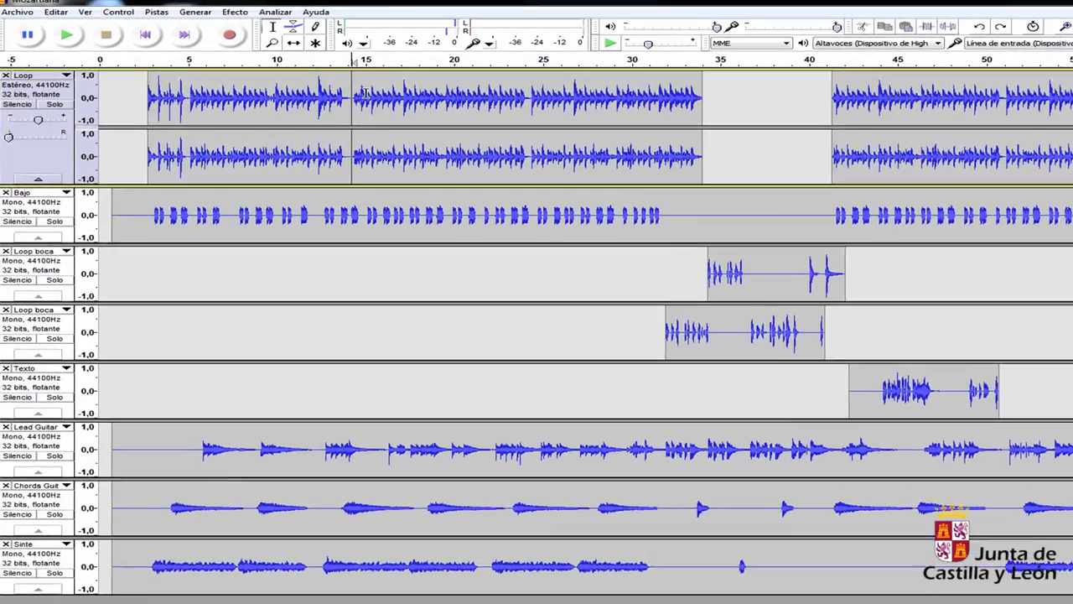
# - Split the first Loop clip at about 14.2 s, move its second part about 1 s later and undo the move
pyautogui.press('ctrl')
pyautogui.hotkey('ctrl', 'i')
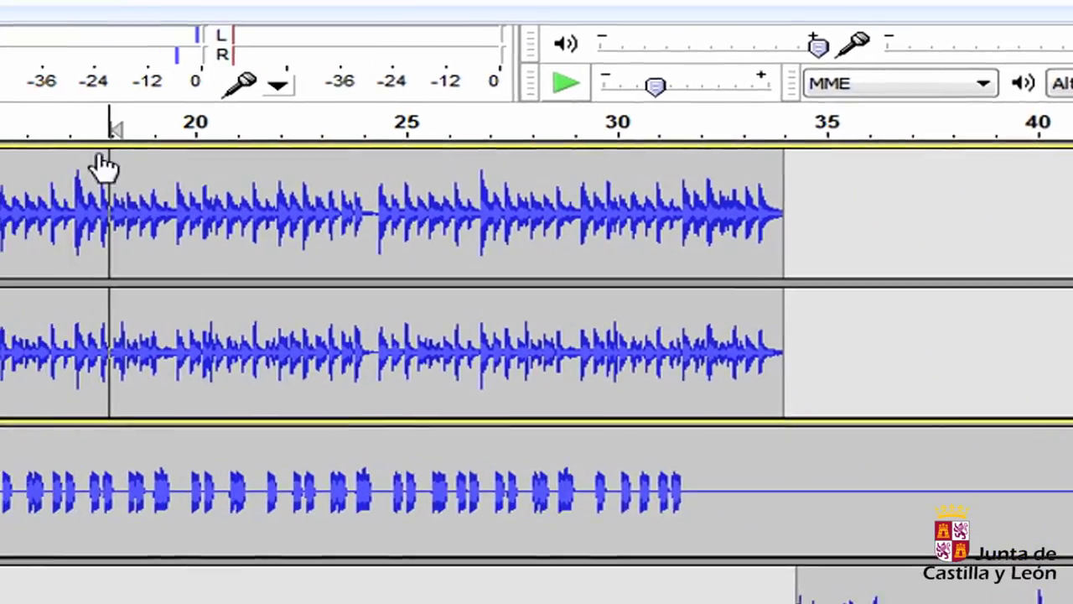
pyautogui.moveTo(106, 163); pyautogui.dragTo(402, 227)
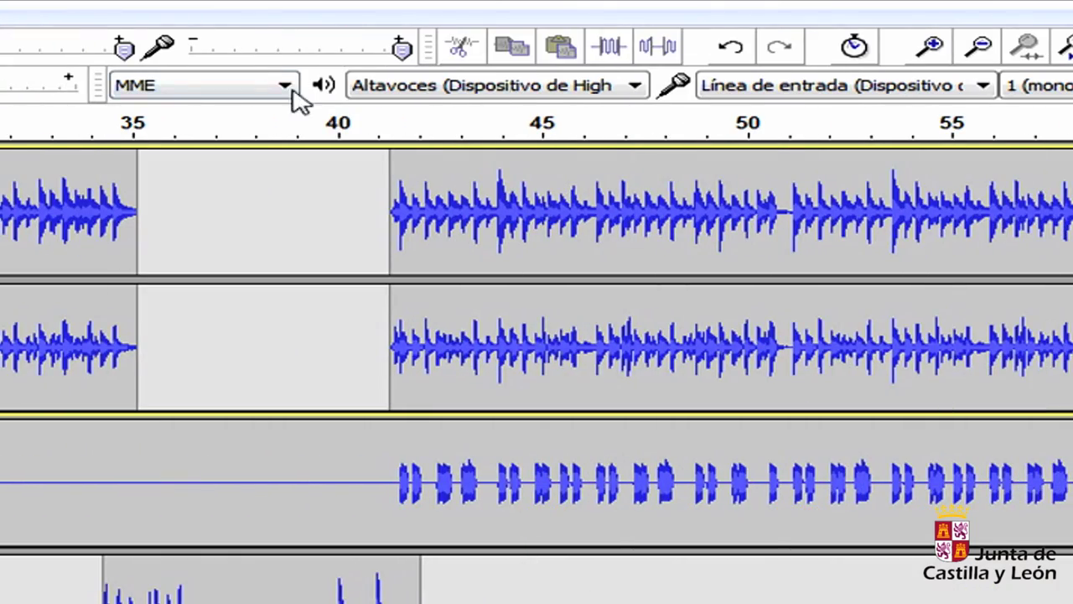
pyautogui.click(735, 51)
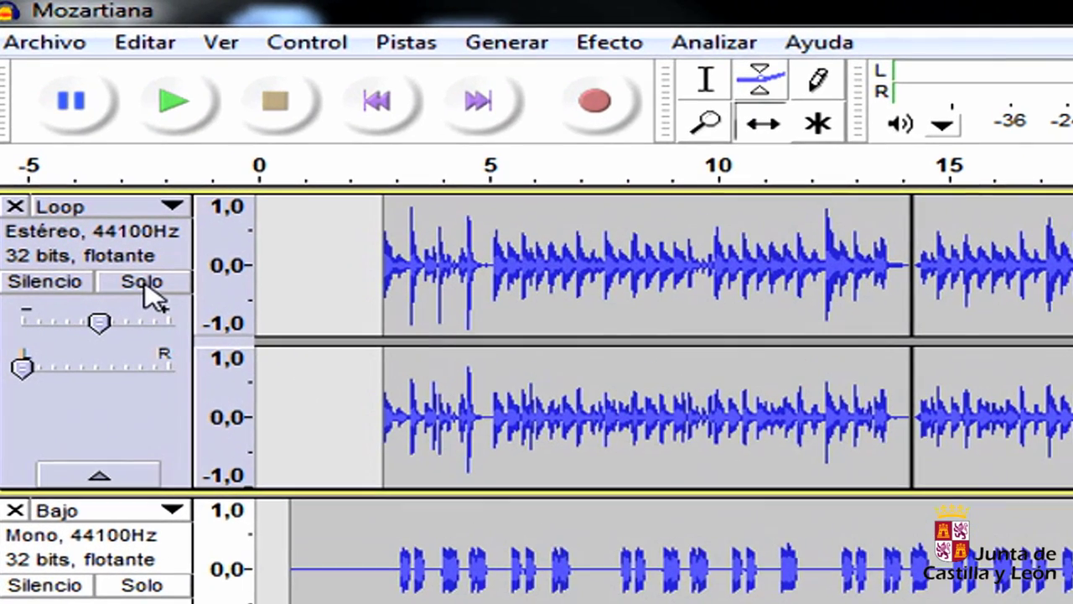
# - Switch mute and solo on and off for the Loop track, and try its left-right panning
pyautogui.click(36, 281)
pyautogui.click(58, 282)
pyautogui.click(144, 285)
pyautogui.click(142, 285)
pyautogui.click(37, 282)
pyautogui.click(36, 282)
pyautogui.click(144, 285)
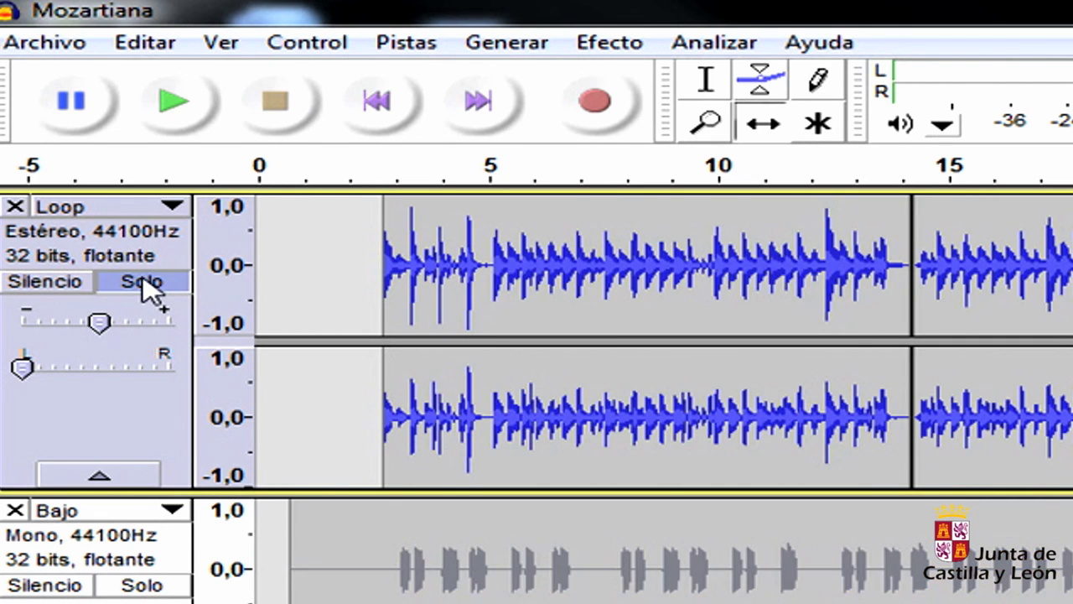
pyautogui.click(145, 285)
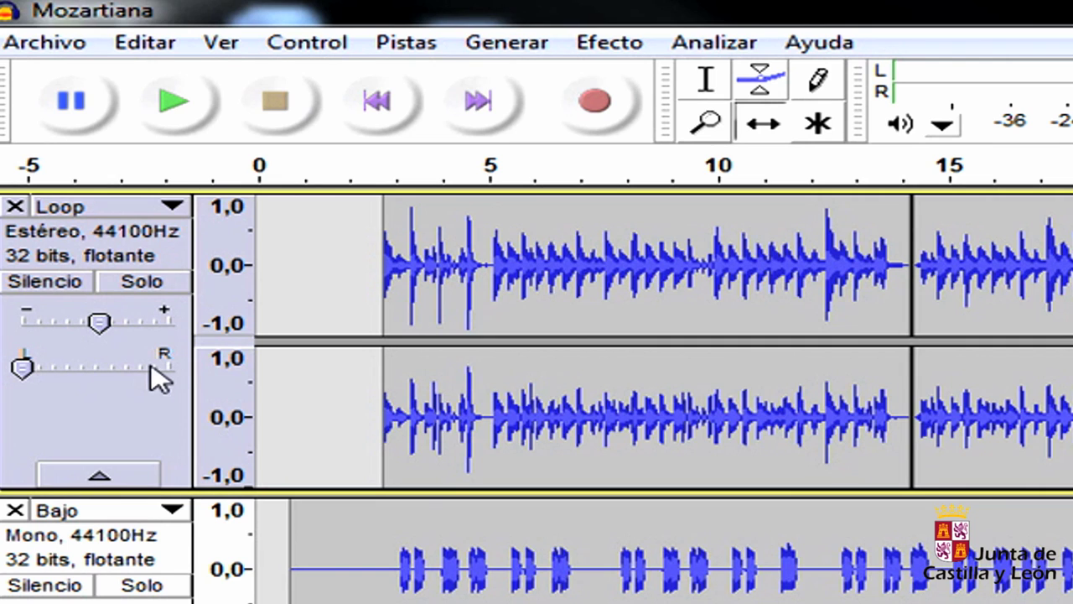
pyautogui.moveTo(23, 367); pyautogui.dragTo(64, 407)
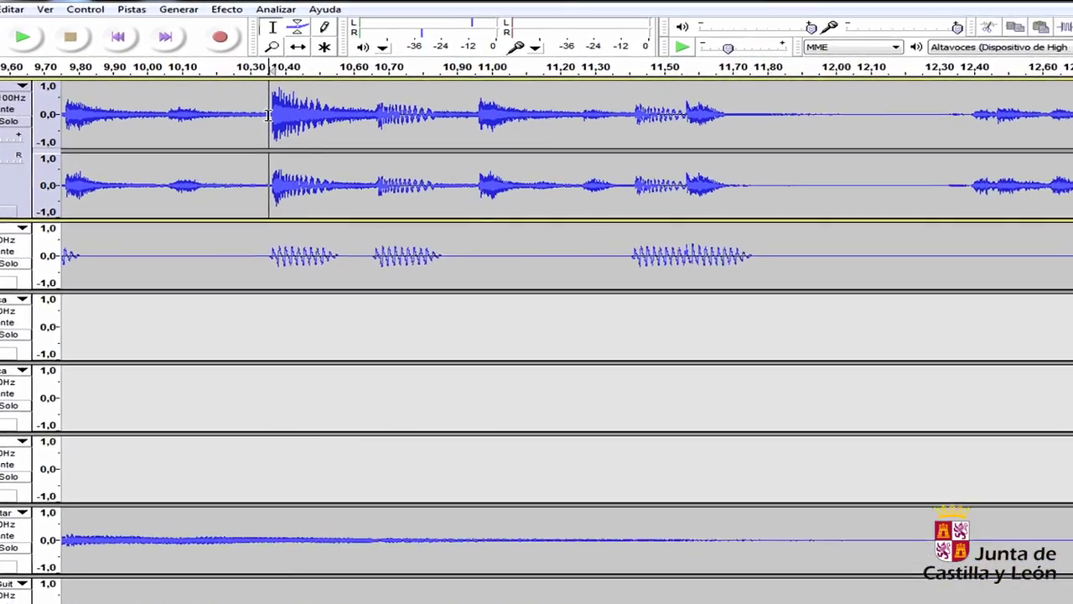
# - Split off and delete the Loop audio at about 10.27–10.35 s and 10.91–10.95 s, leaving gaps in the track
pyautogui.moveTo(254, 105); pyautogui.dragTo(231, 106)
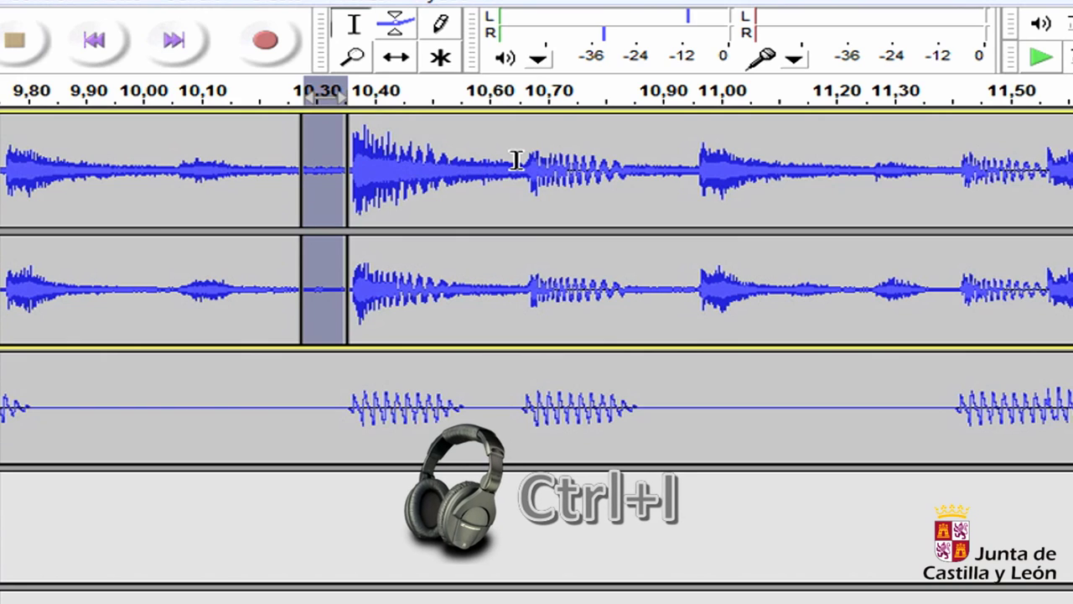
pyautogui.hotkey('ctrl', 'i')
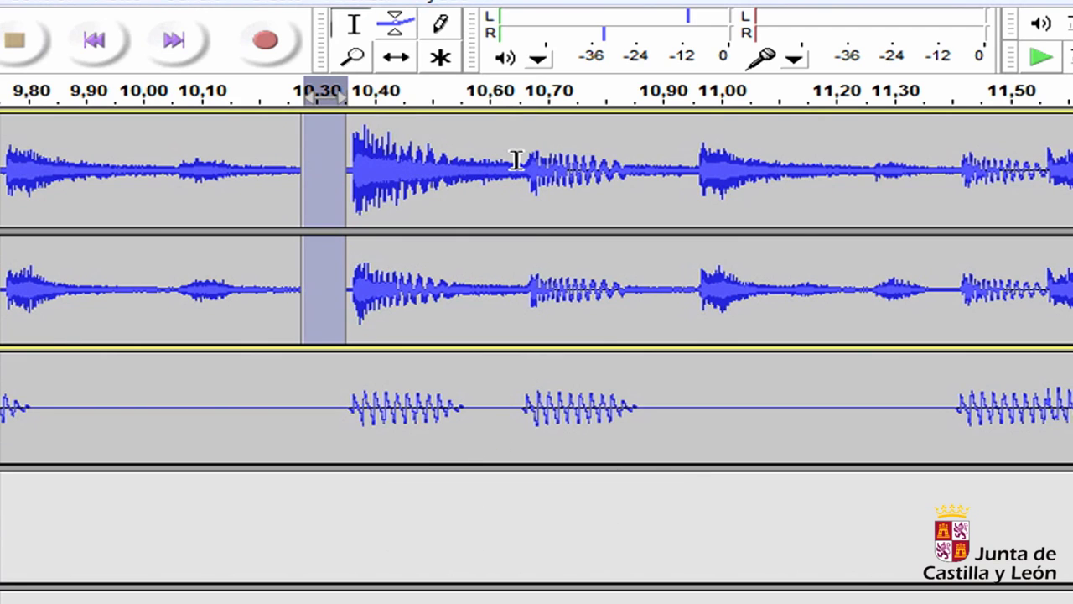
pyautogui.moveTo(692, 211); pyautogui.dragTo(669, 219)
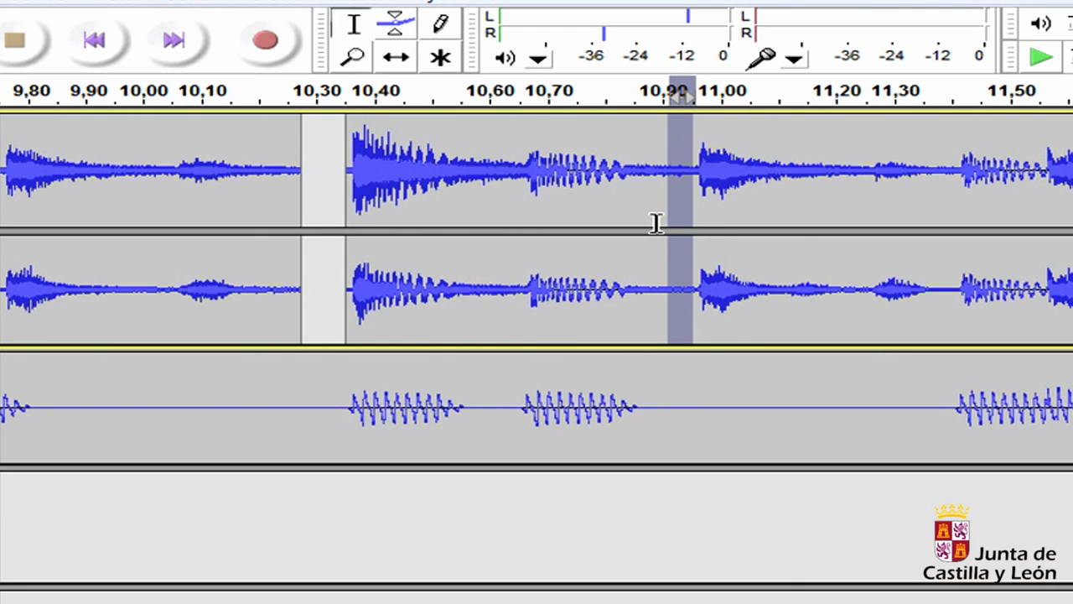
pyautogui.hotkey('ctrl', 'i')
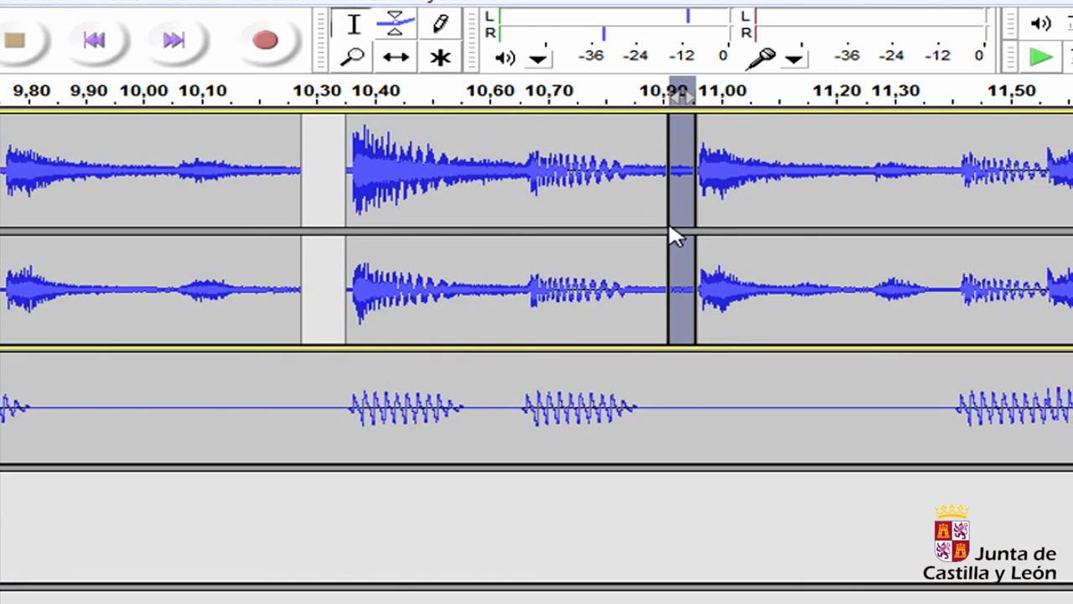
pyautogui.hotkey('ctrl', 'alt', 'k')
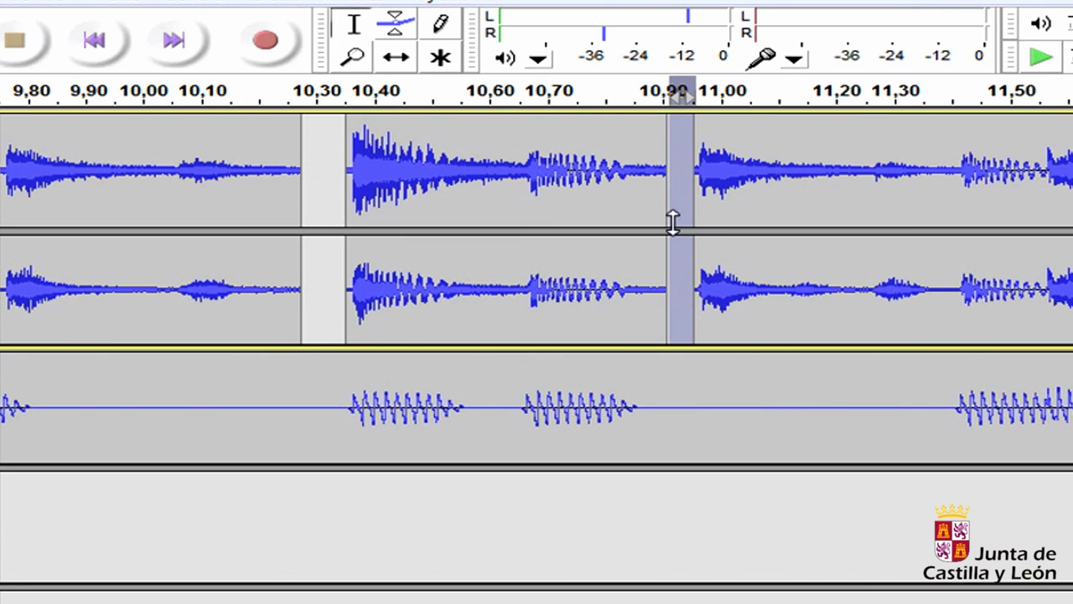
# - Try shifting the short Loop clip between the two gaps slightly earlier and later with the Time Shift tool
pyautogui.click(518, 176)
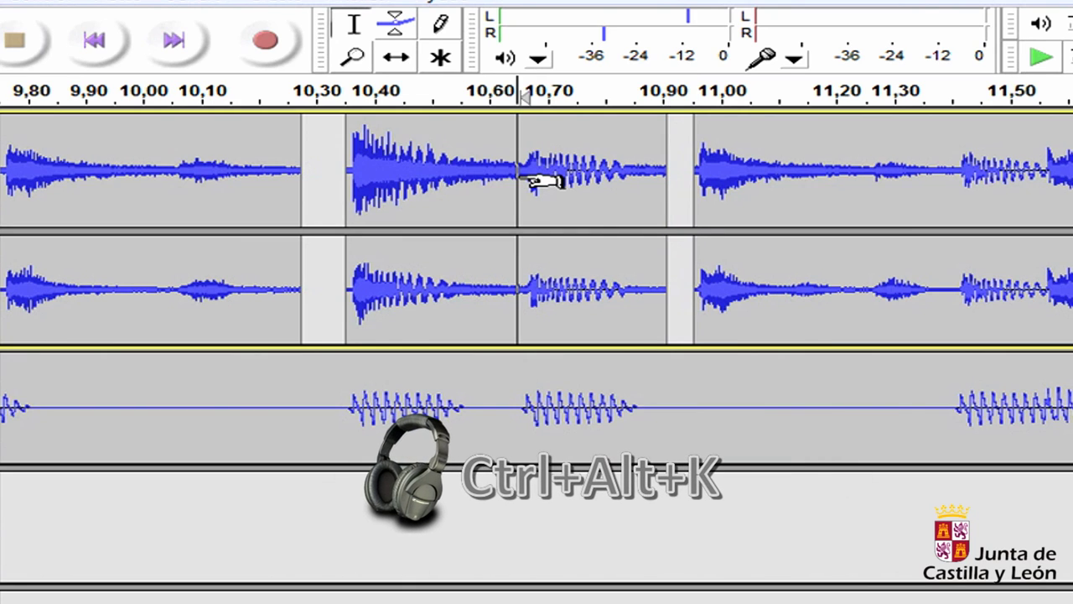
pyautogui.moveTo(517, 185); pyautogui.dragTo(499, 192)
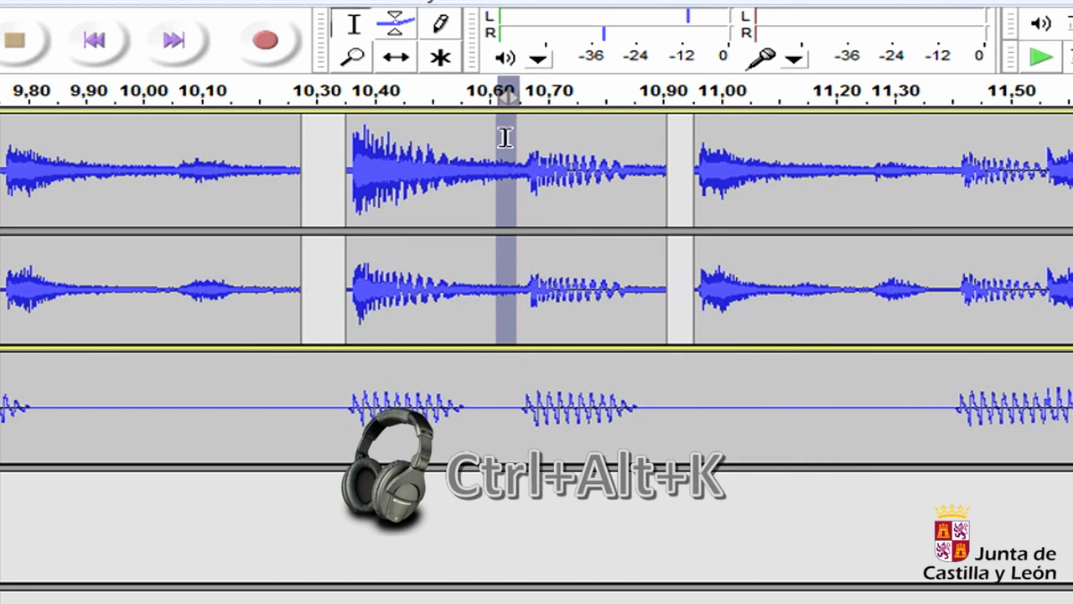
pyautogui.click(405, 55)
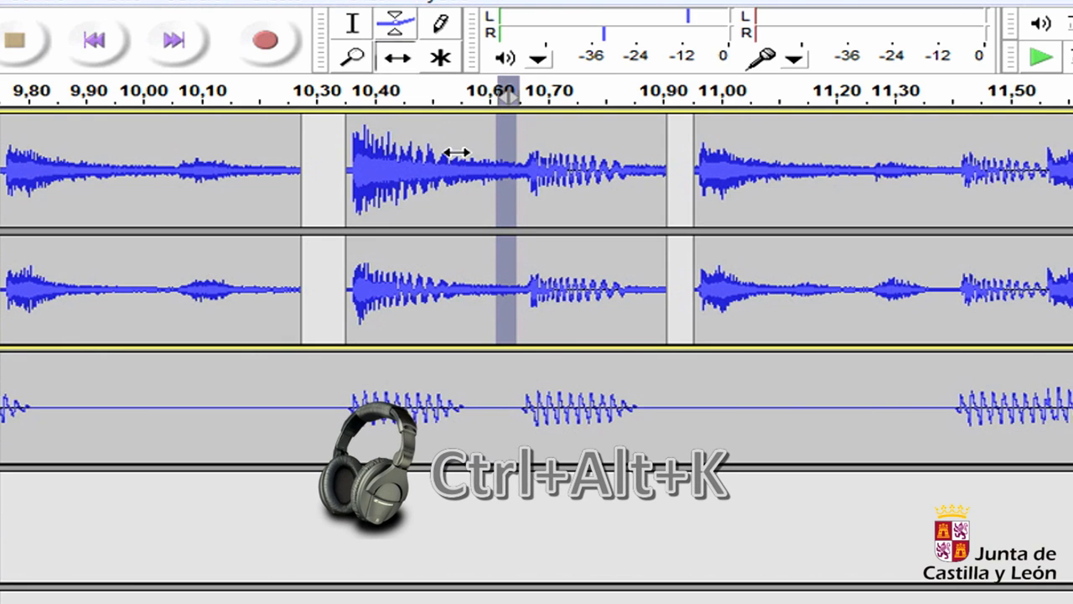
pyautogui.moveTo(455, 151); pyautogui.dragTo(439, 159)
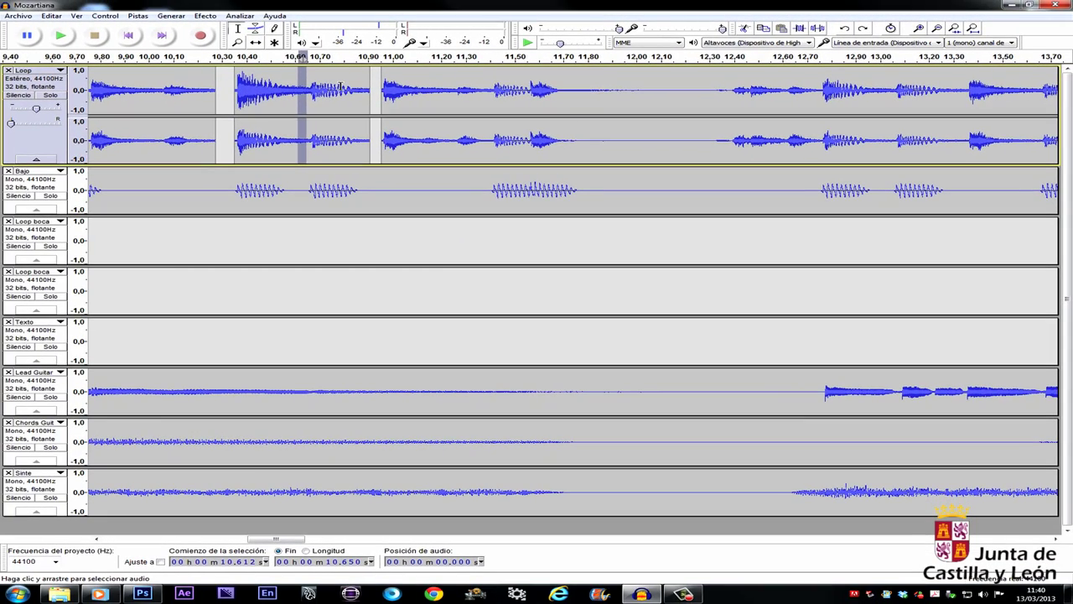
pyautogui.click(340, 86)
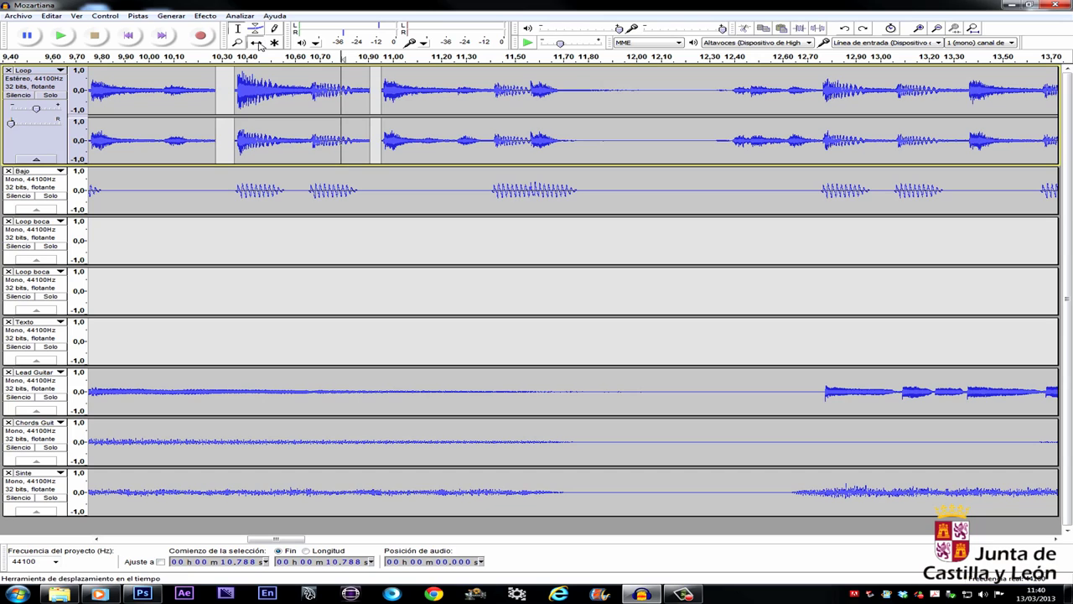
pyautogui.moveTo(308, 78)
pyautogui.mouseDown()
pyautogui.moveTo(292, 84)
pyautogui.moveTo(315, 87)
pyautogui.mouseUp()
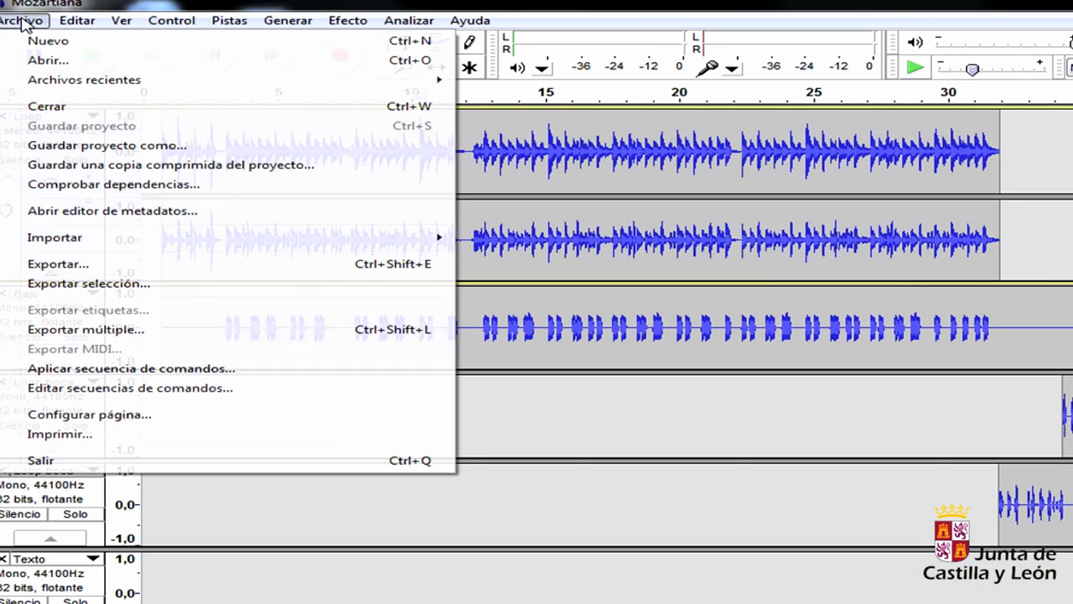
# - Save the project under the name Mozartiana in the AUDACITY-PROYECTOS folder
pyautogui.click(104, 149)
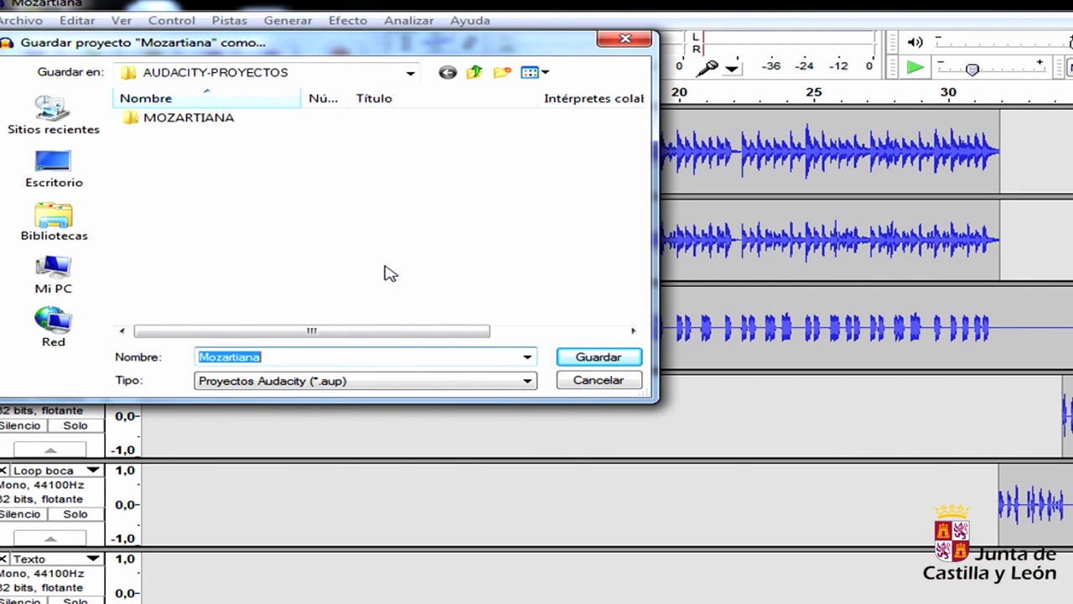
pyautogui.write('Mo')
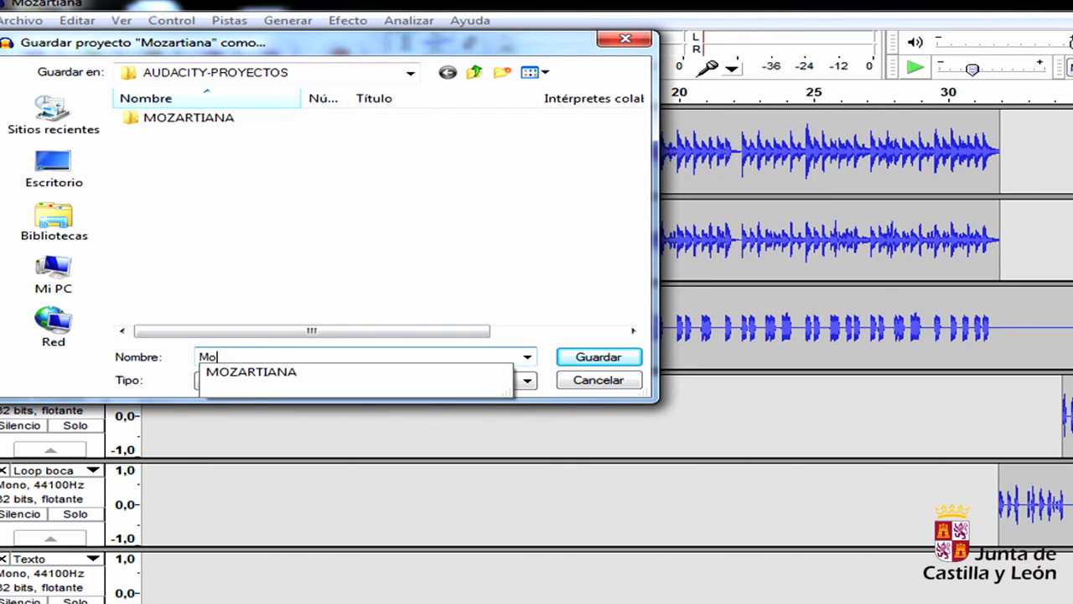
pyautogui.write('zartiana')
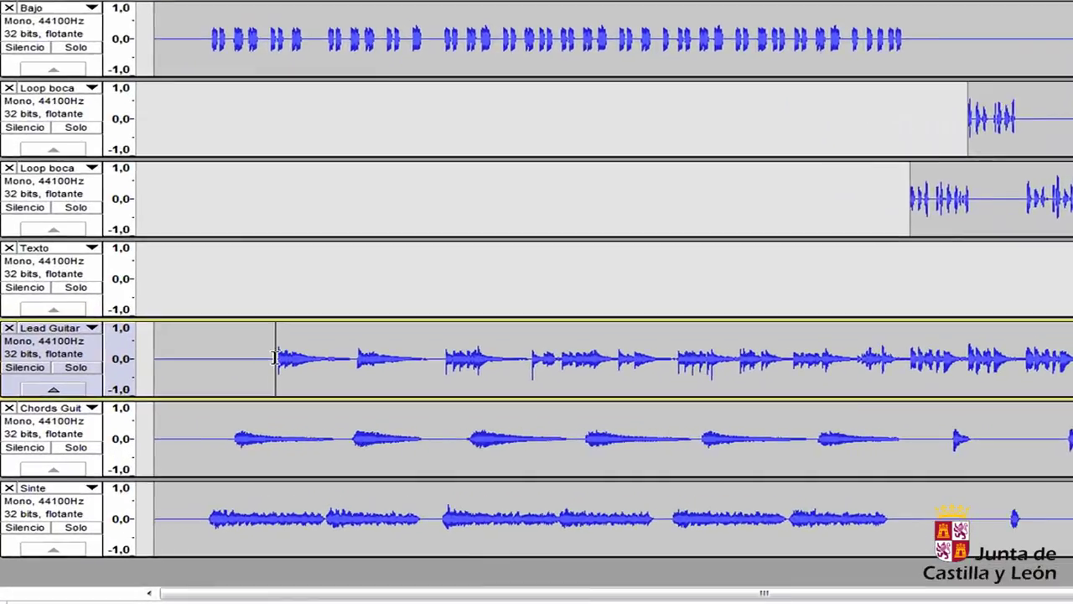
# - Capture a noise profile for Noise Reduction from the silent opening of the Lead Guitar track, about 0.77–5.72 s
pyautogui.moveTo(275, 358); pyautogui.dragTo(147, 362)
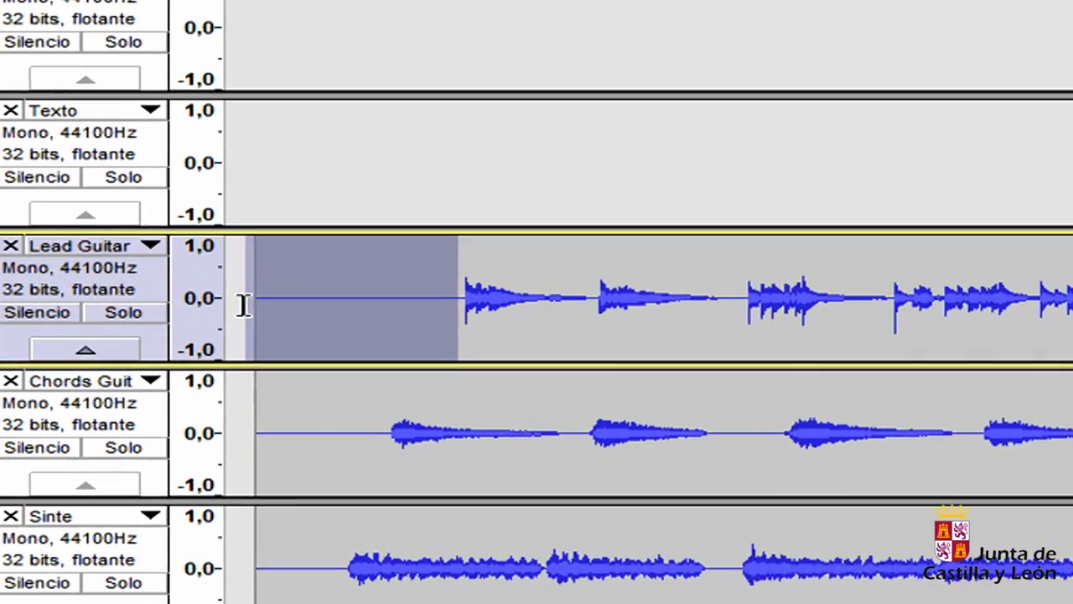
pyautogui.moveTo(237, 309); pyautogui.dragTo(261, 322)
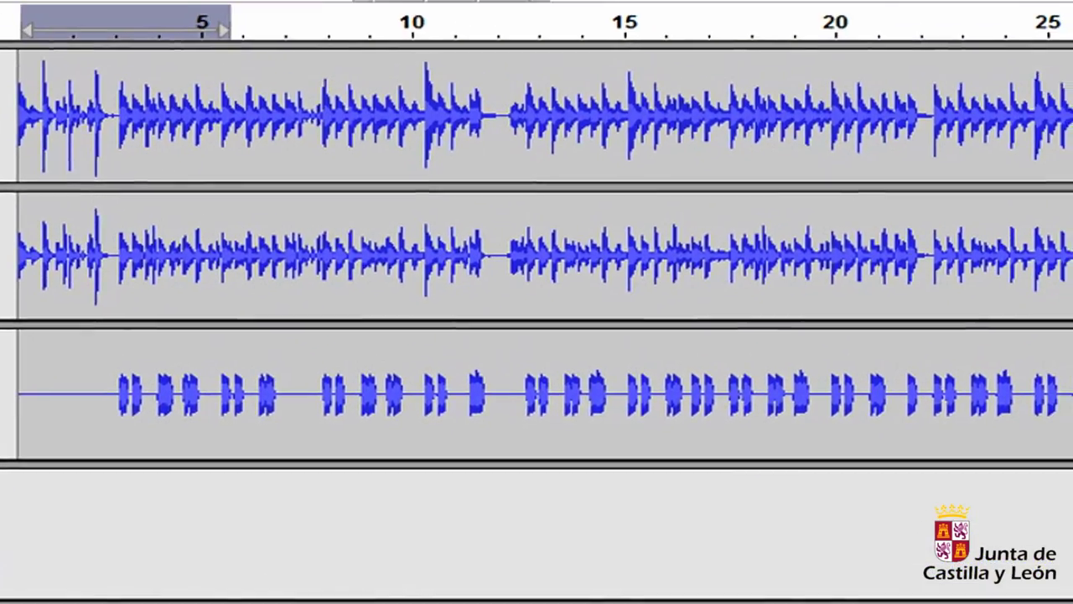
pyautogui.click(279, 7)
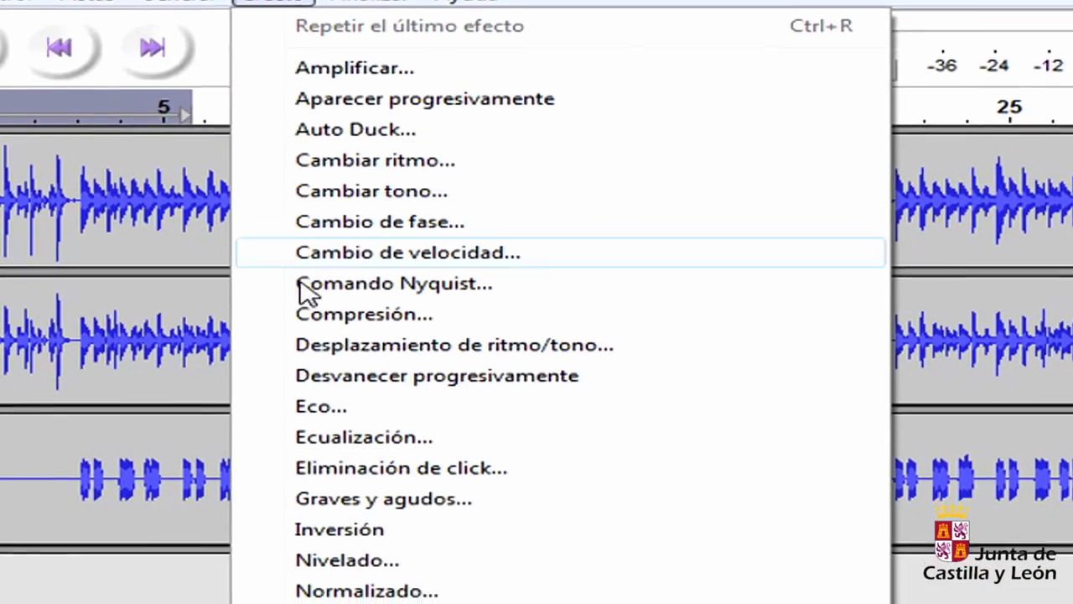
pyautogui.click(402, 543)
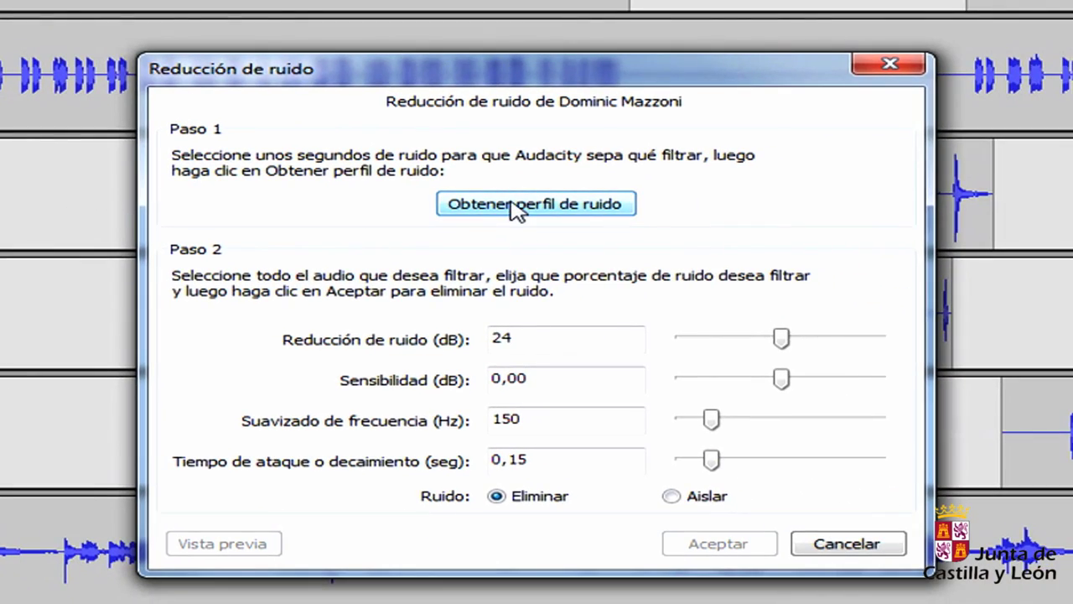
pyautogui.click(517, 206)
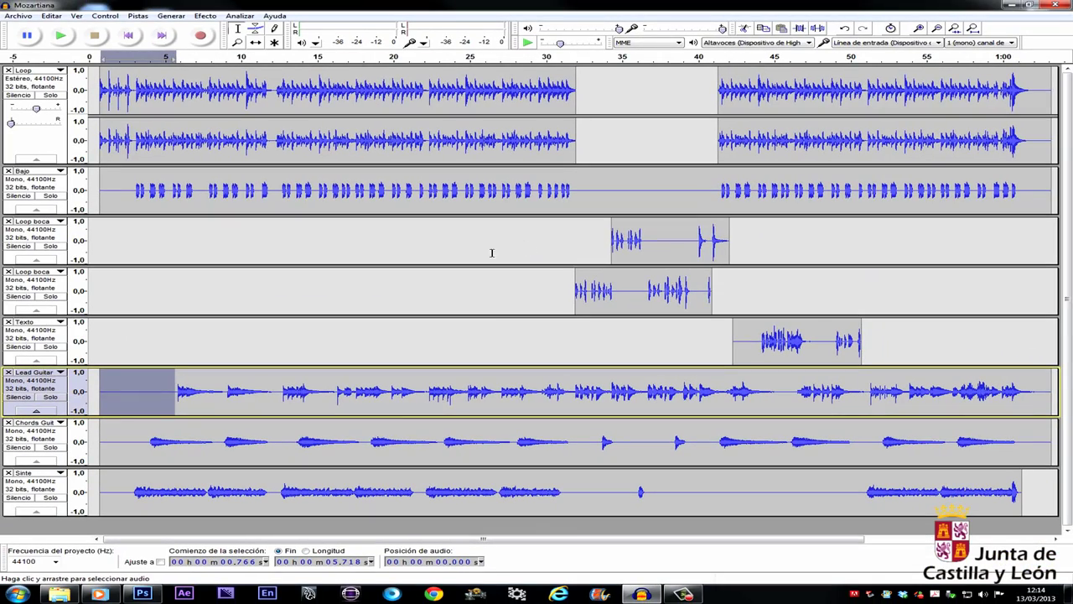
# - Select the whole Lead Guitar track and apply Noise Reduction with the reduction set to 10 dB
pyautogui.click(311, 392)
pyautogui.doubleClick(333, 392)
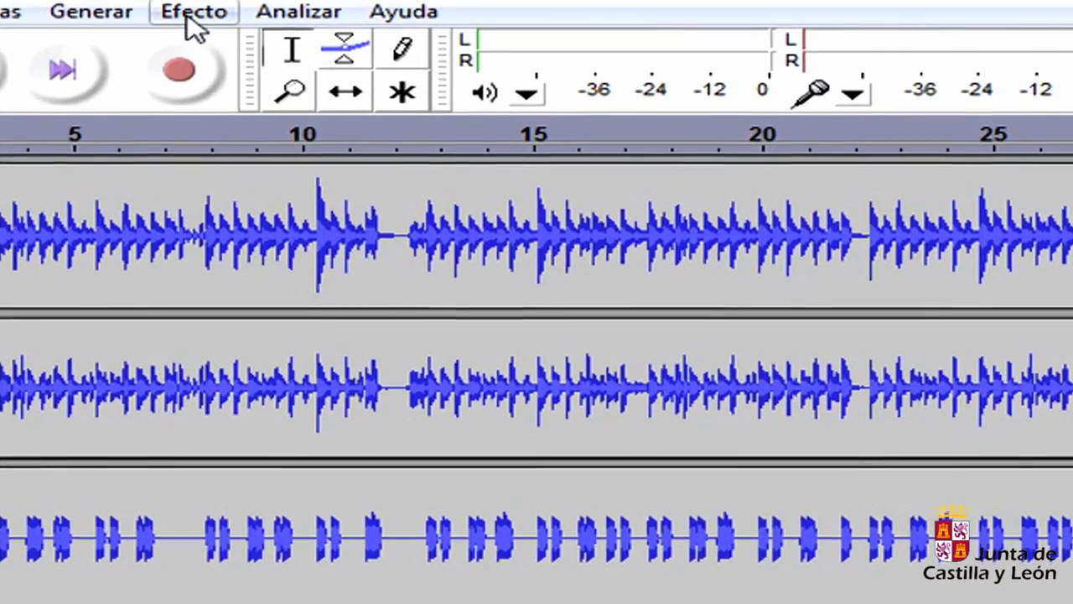
pyautogui.click(206, 16)
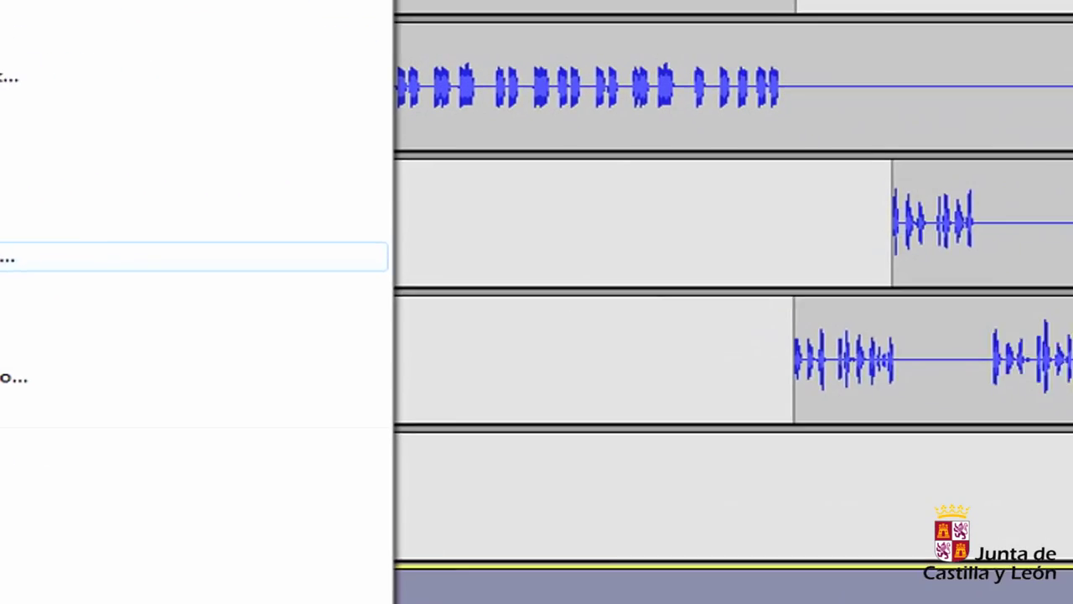
pyautogui.click(340, 457)
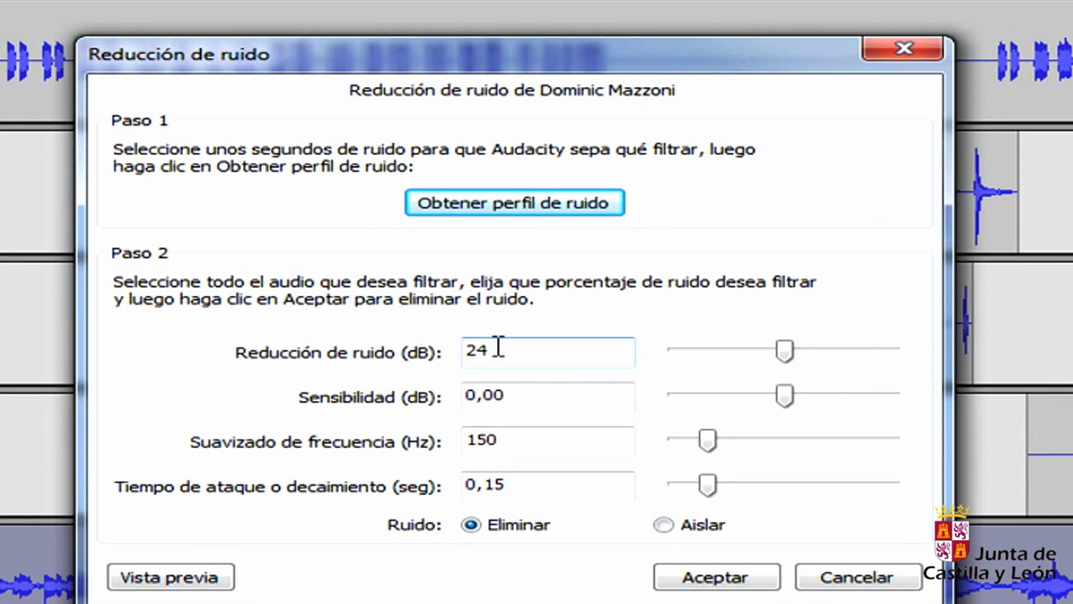
pyautogui.moveTo(493, 354); pyautogui.dragTo(436, 352)
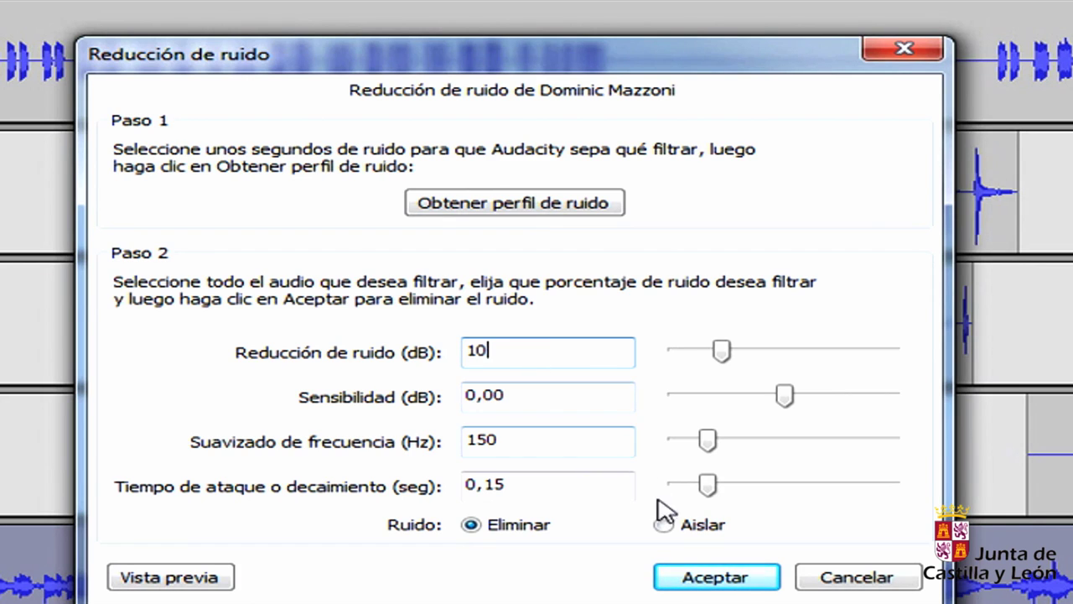
pyautogui.click(717, 578)
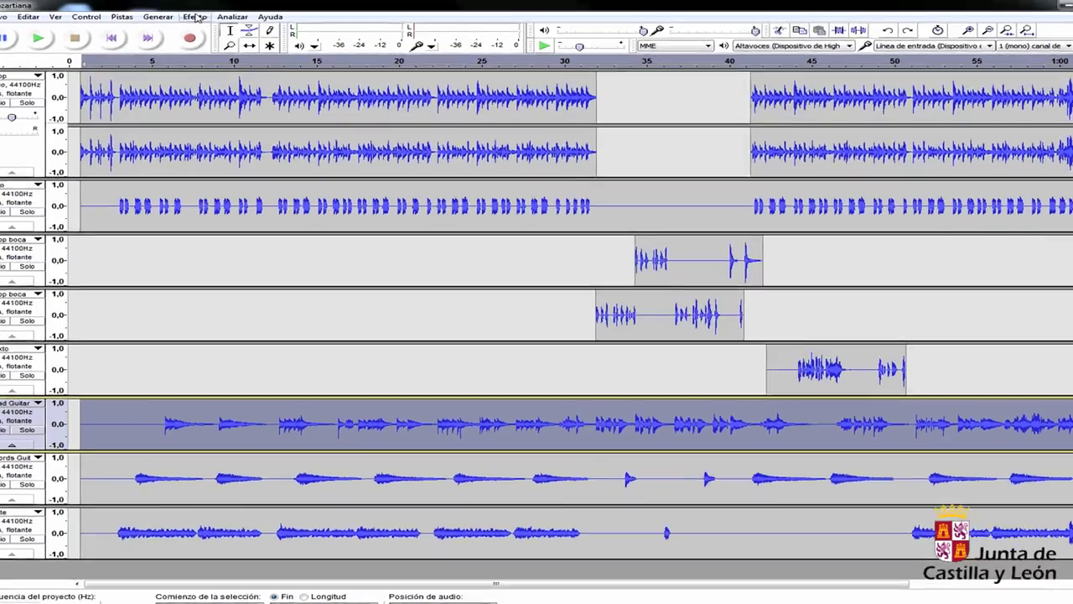
# - Apply Compression to the whole Lead Guitar track and amplify its first note, about 5.7–8.8 s, by 4.8 dB
pyautogui.click(207, 17)
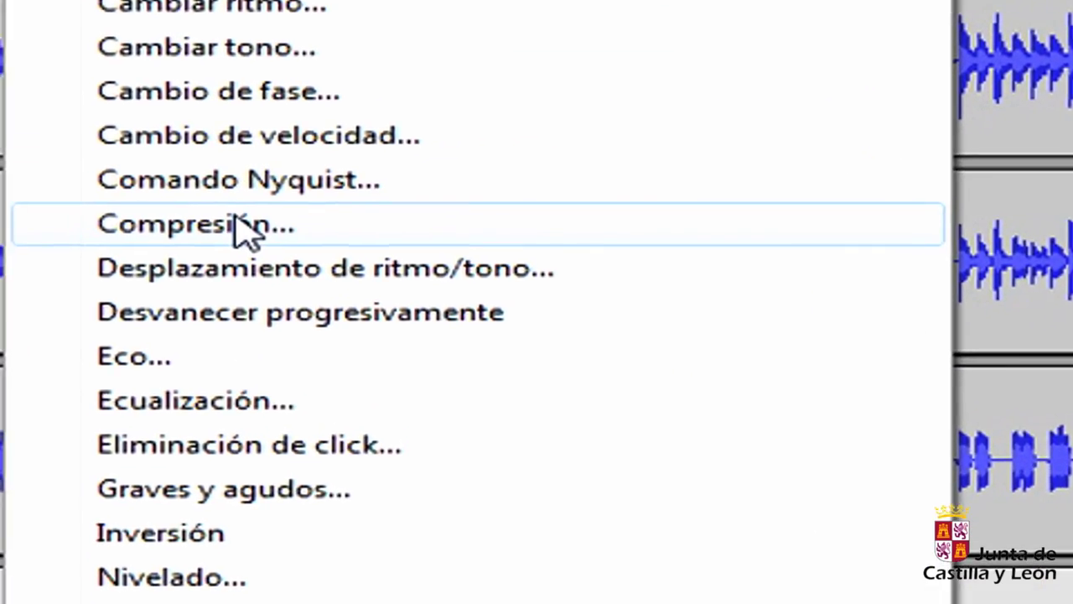
pyautogui.click(171, 264)
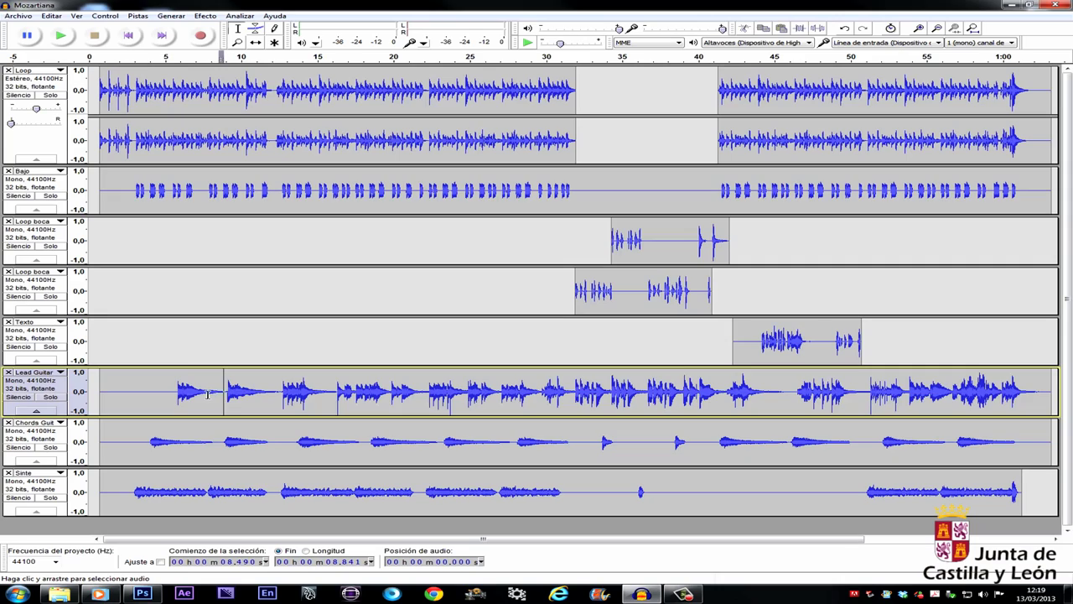
pyautogui.moveTo(208, 394); pyautogui.dragTo(178, 399)
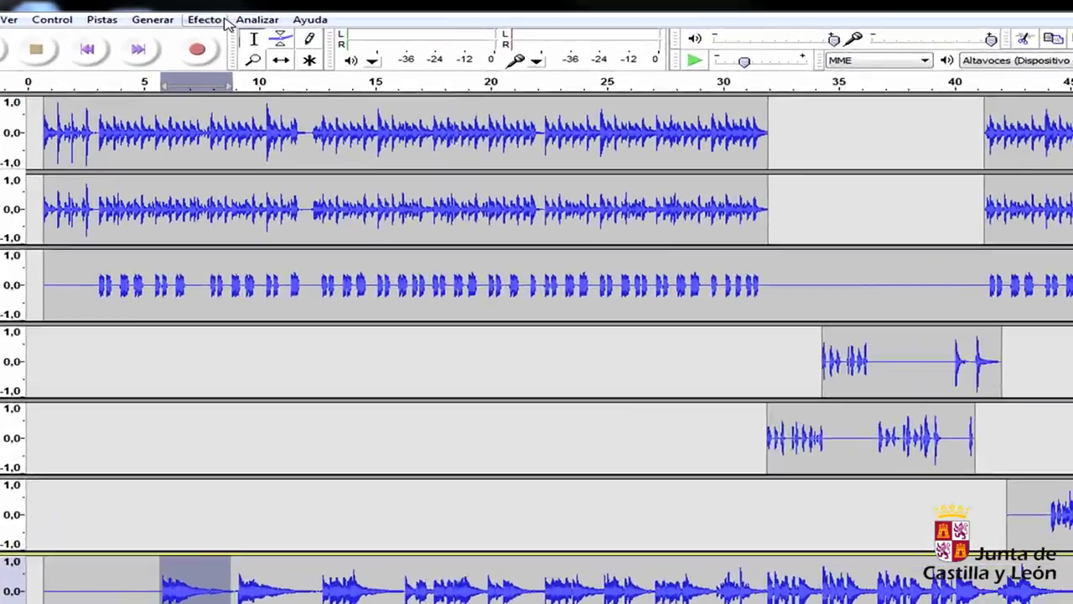
pyautogui.click(206, 16)
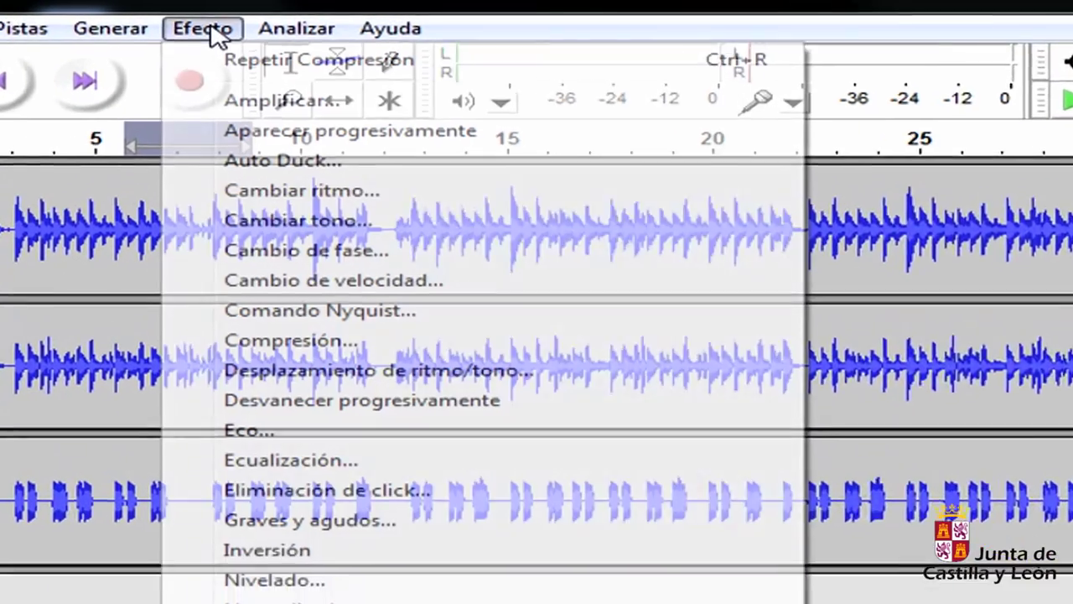
pyautogui.click(285, 114)
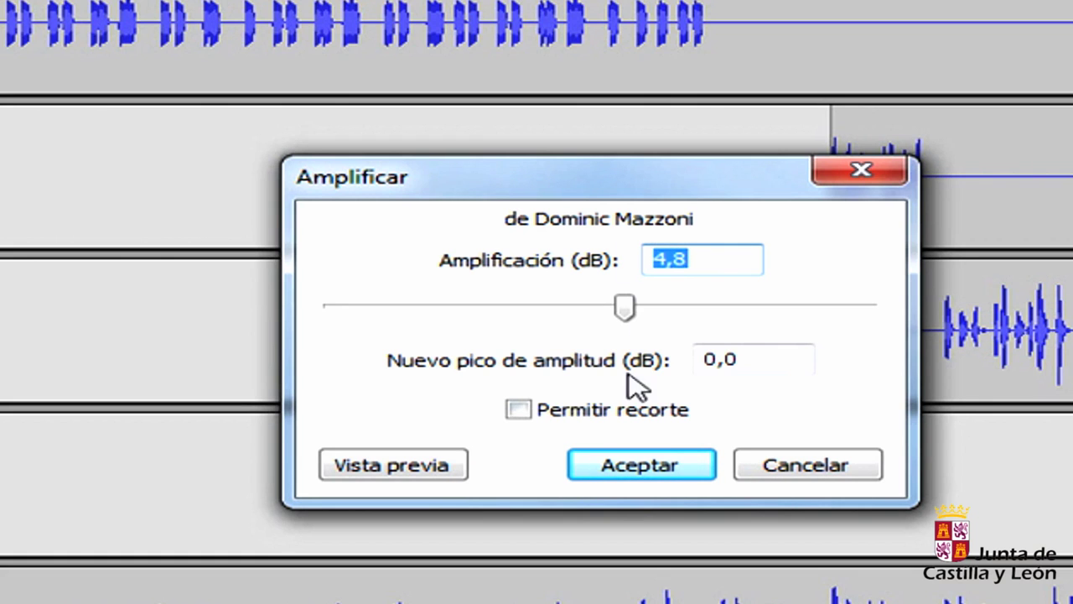
pyautogui.click(676, 467)
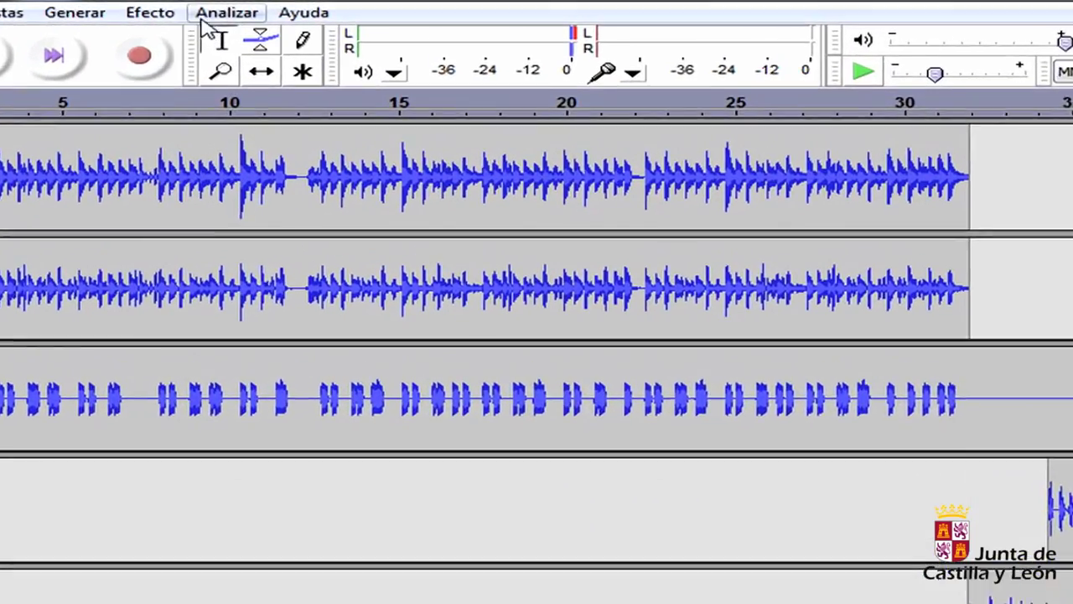
# - Equalize the Lead Guitar track with a drawn curve: bass cut near 40 Hz, slight dip near 550 Hz, about -4 dB above 10 kHz
pyautogui.click(179, 12)
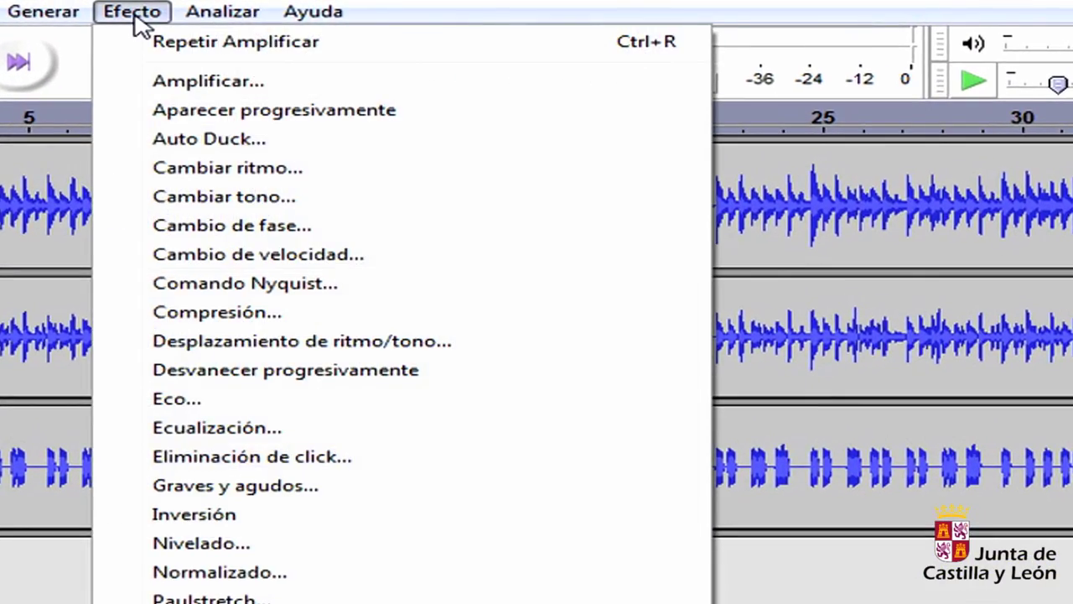
pyautogui.click(220, 429)
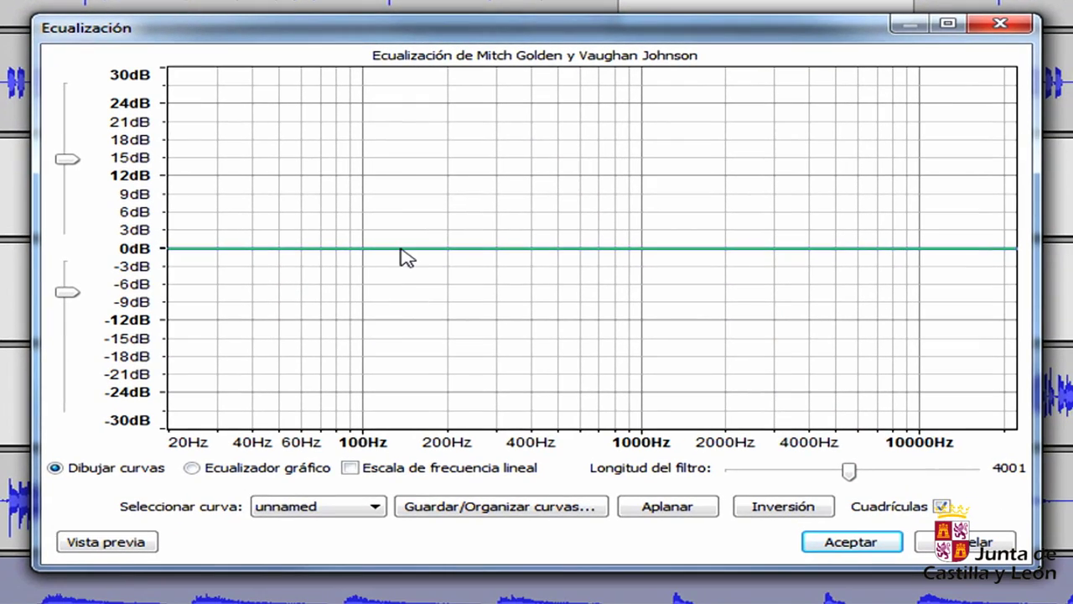
pyautogui.click(404, 250)
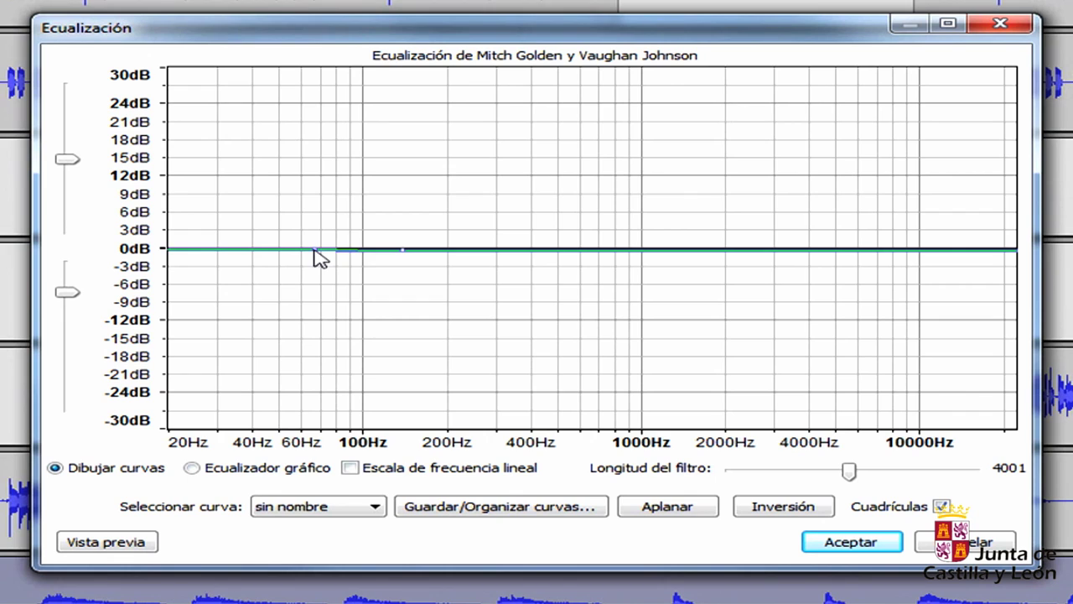
pyautogui.click(465, 249)
pyautogui.click(613, 248)
pyautogui.click(768, 243)
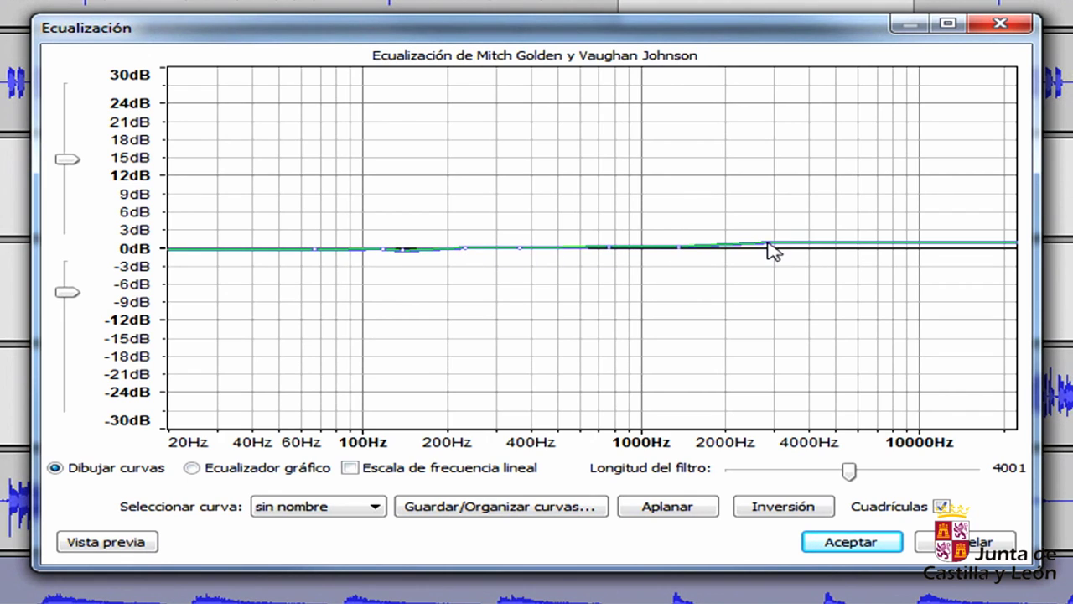
pyautogui.click(819, 248)
pyautogui.click(896, 249)
pyautogui.click(925, 272)
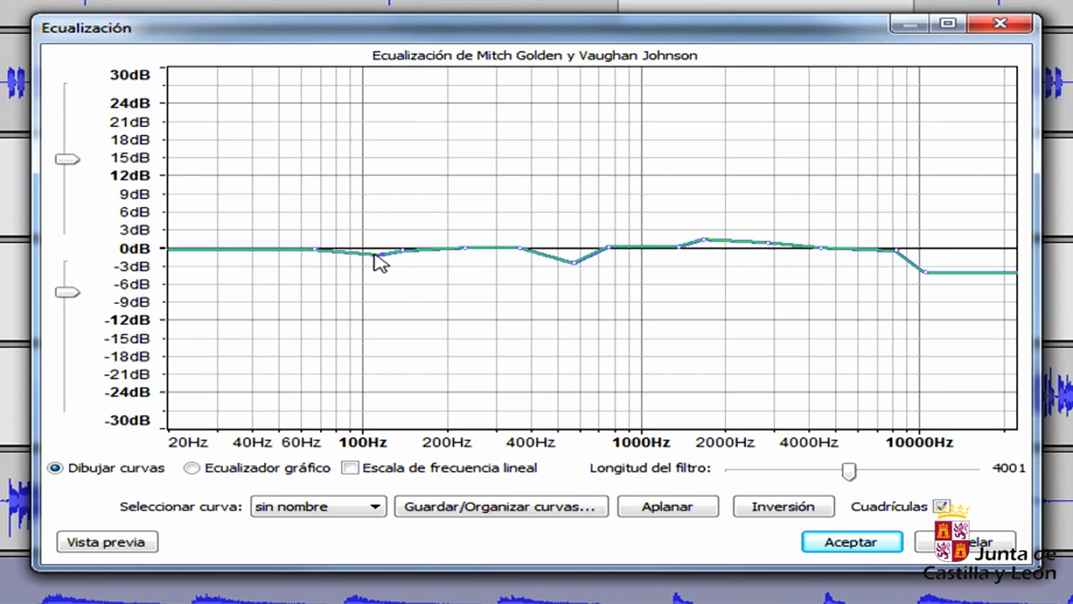
pyautogui.moveTo(259, 251); pyautogui.dragTo(249, 308)
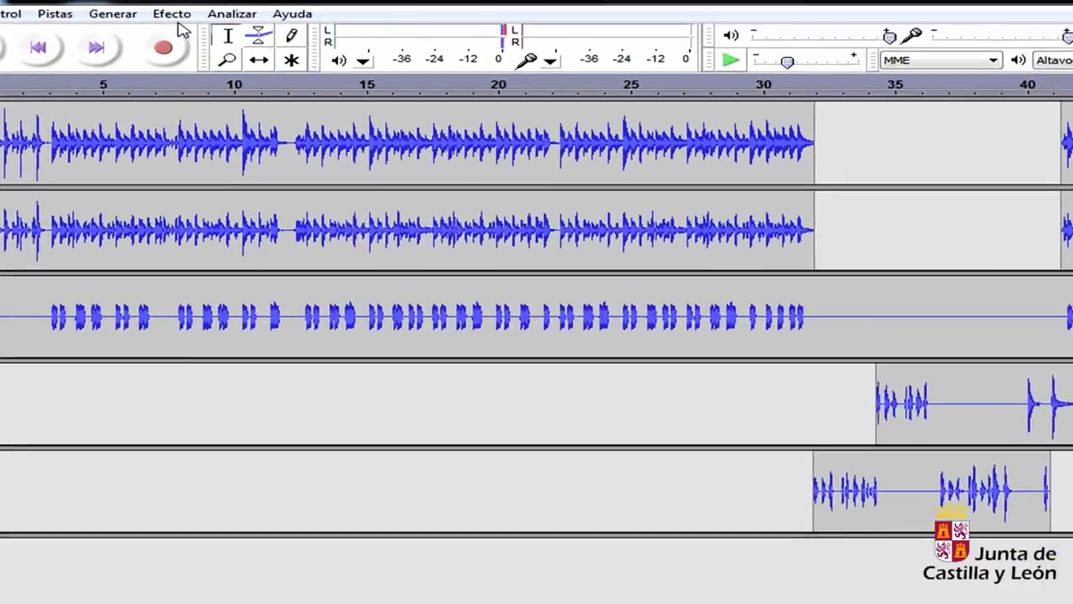
# - Open the GVerb reverb settings for the Lead Guitar track
pyautogui.click(201, 11)
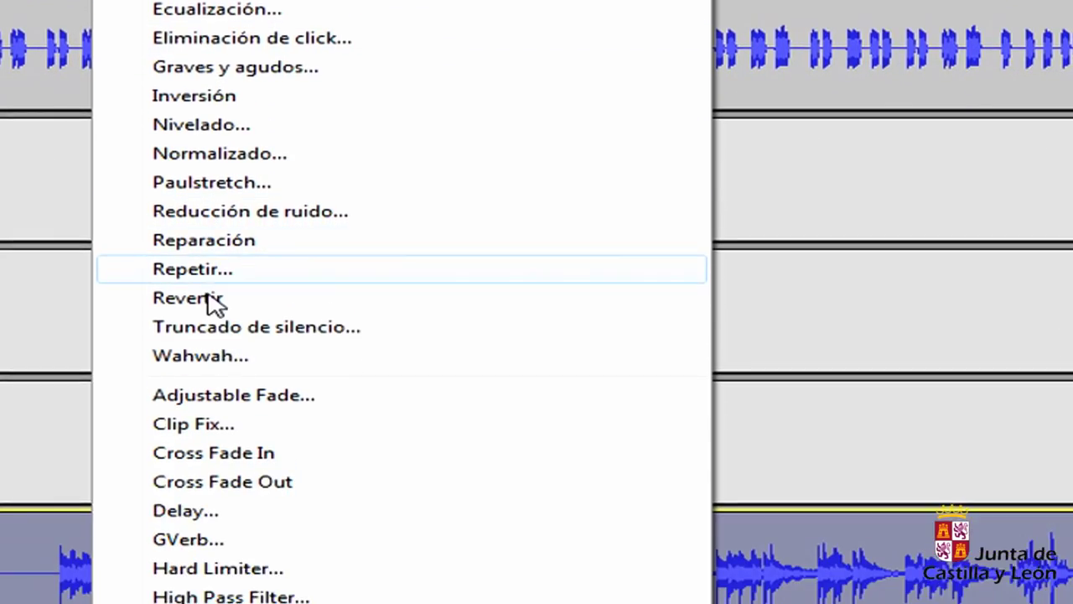
pyautogui.click(200, 392)
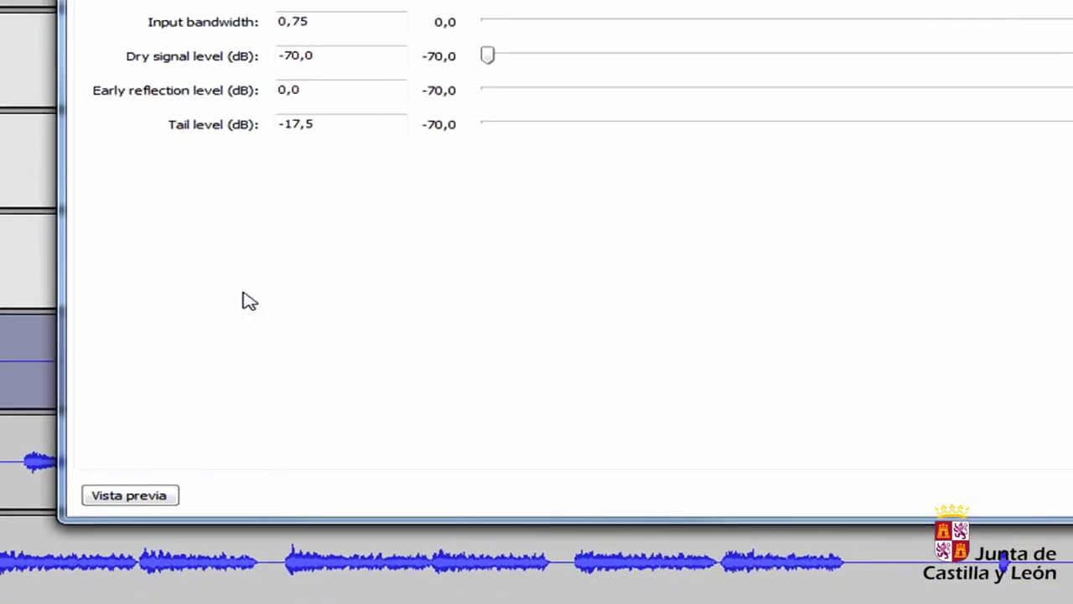